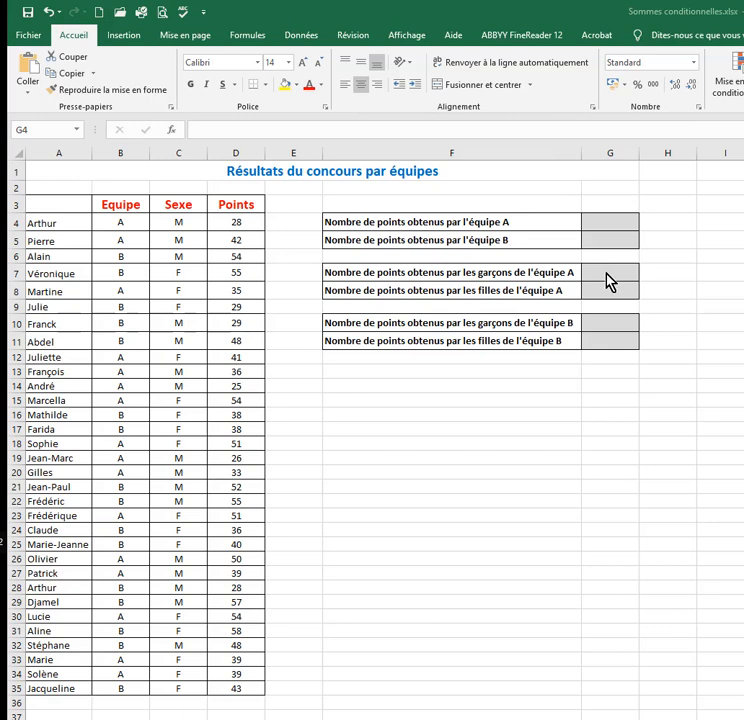
Begin a SOMME.SI formula in G4 for team A's points, using B4:B35 as the criteria range
left_click(591, 218)
left_click(591, 218)
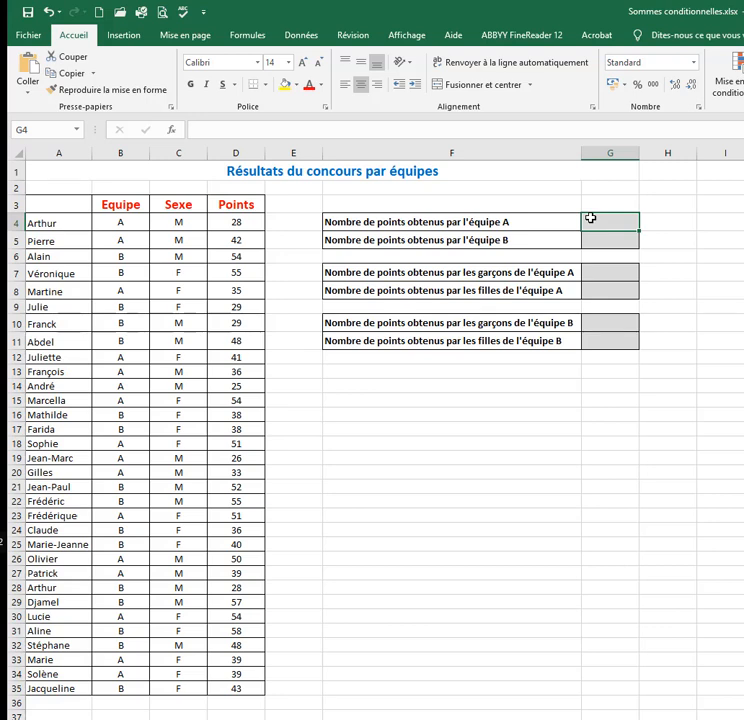
type("=")
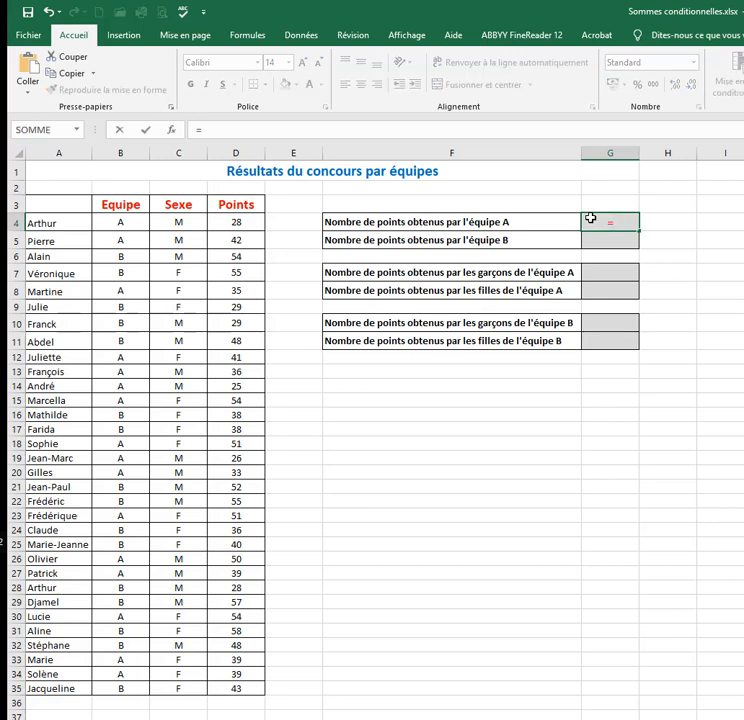
type("s")
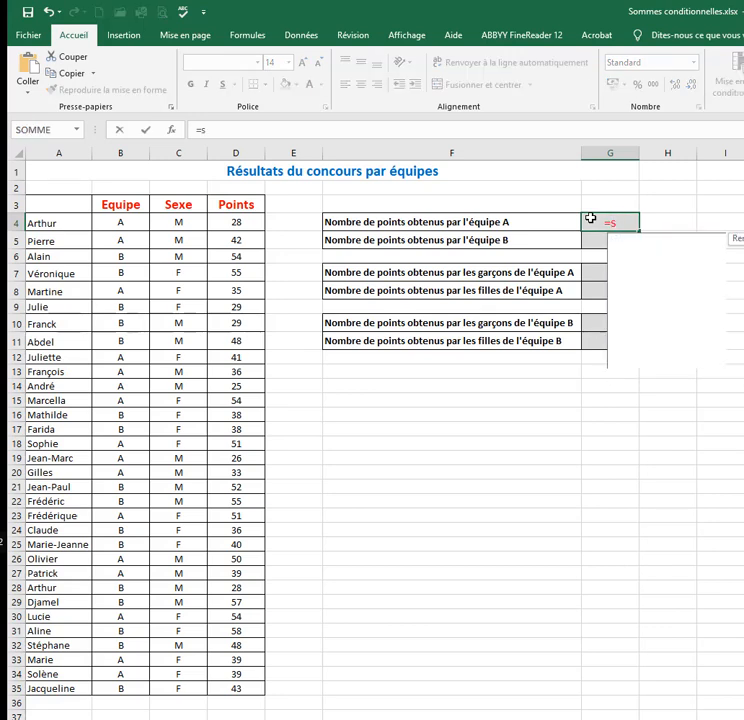
type("omme")
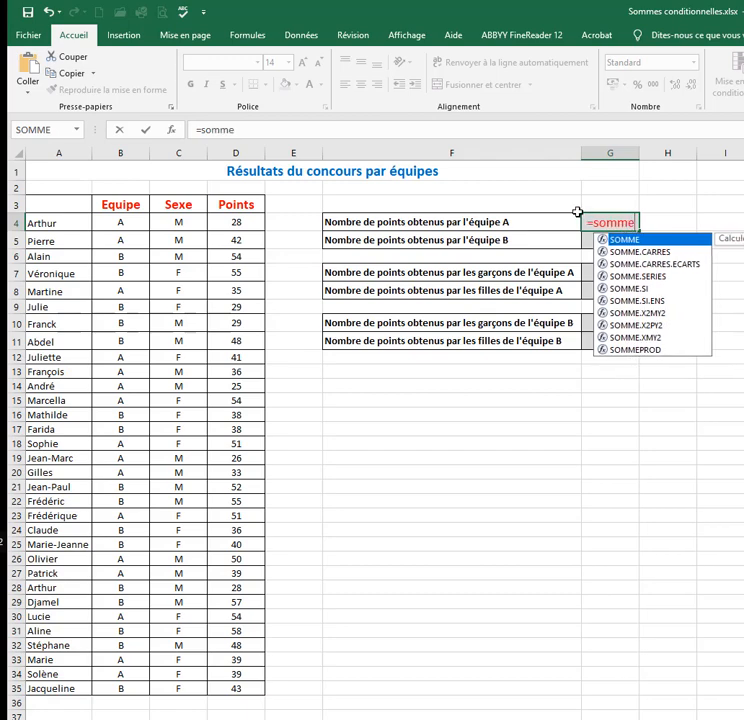
left_click(261, 128)
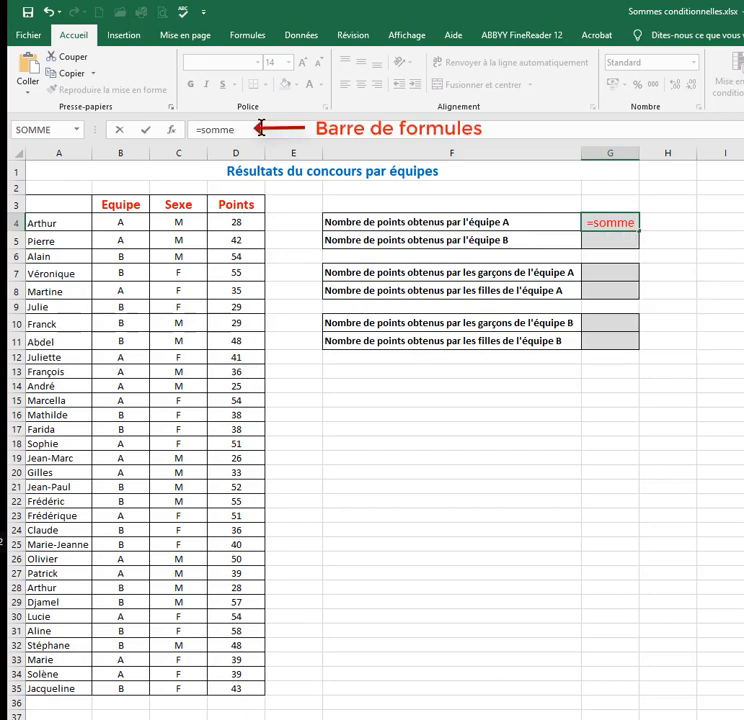
left_click(632, 224)
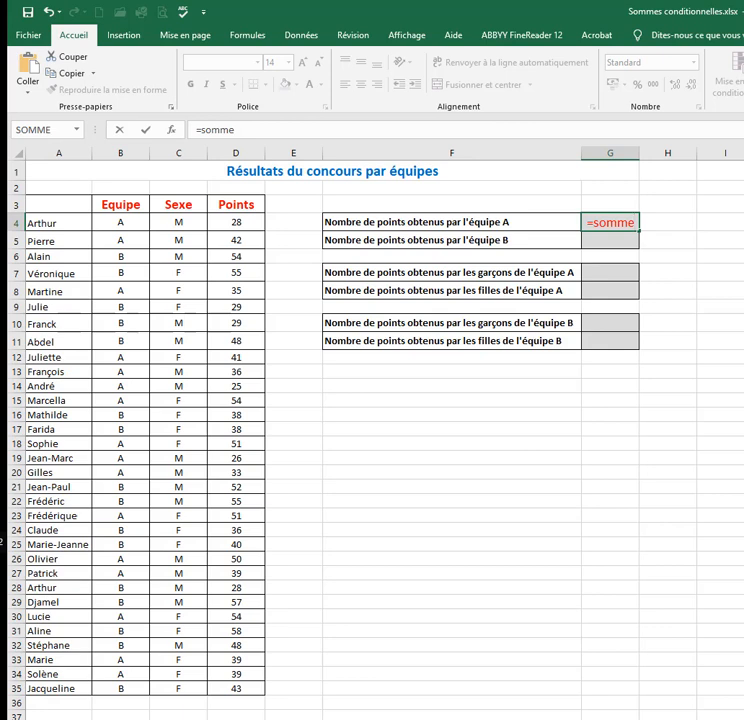
type(".si")
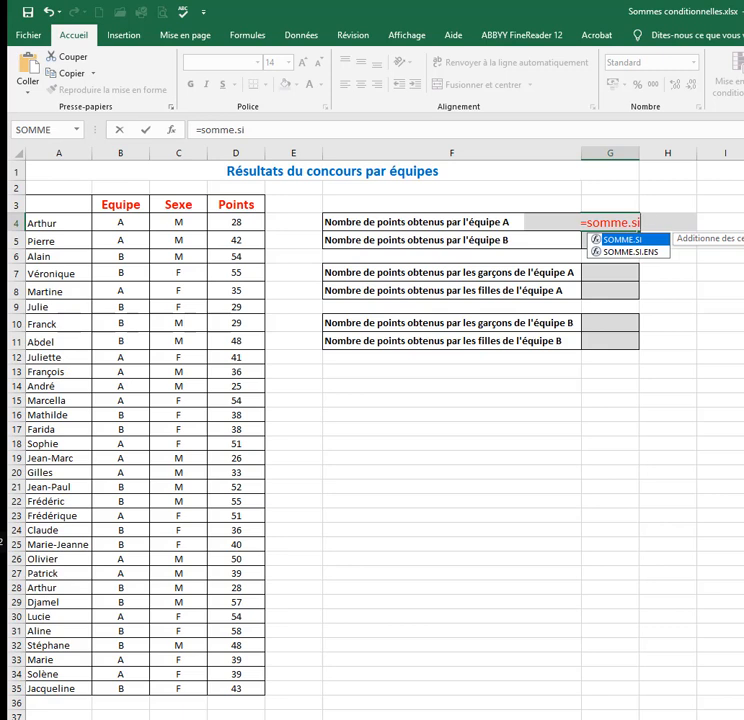
type("(")
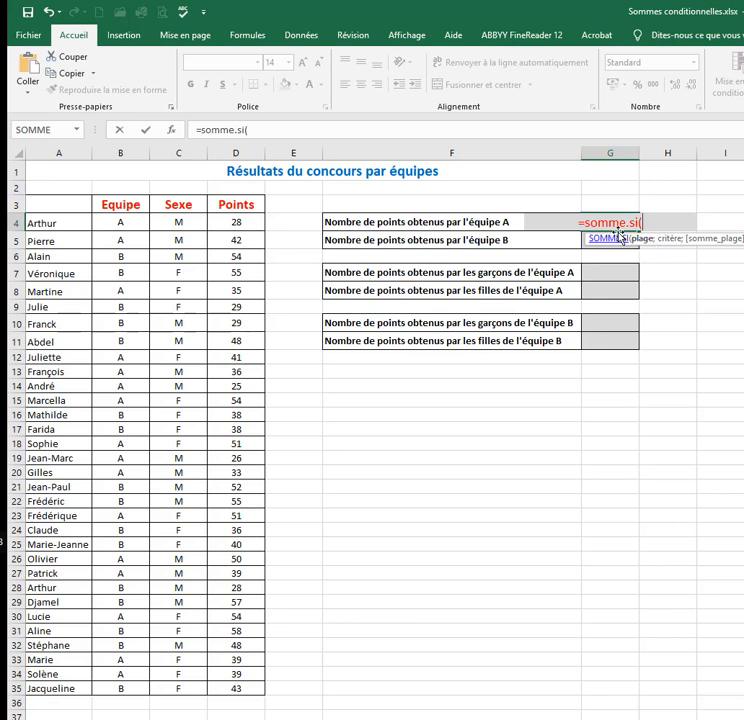
left_click_drag(125, 222, 130, 688)
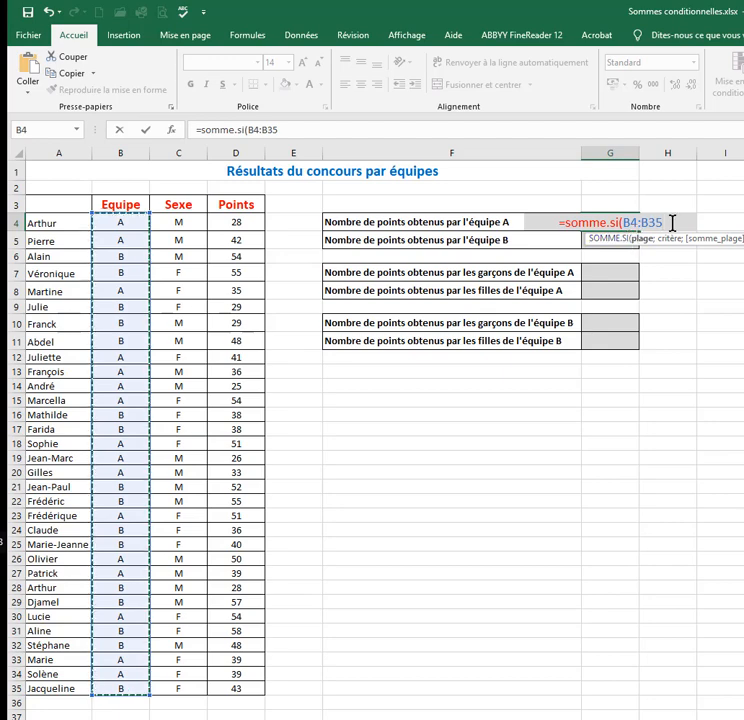
Complete the G4 formula with the criterion "A" and the sum range D4:D35
type(";")
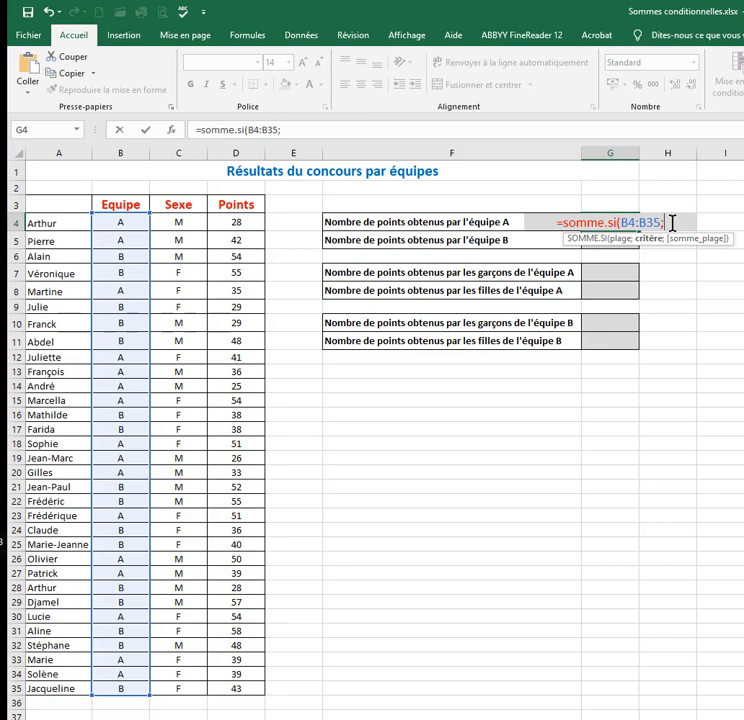
type("\"")
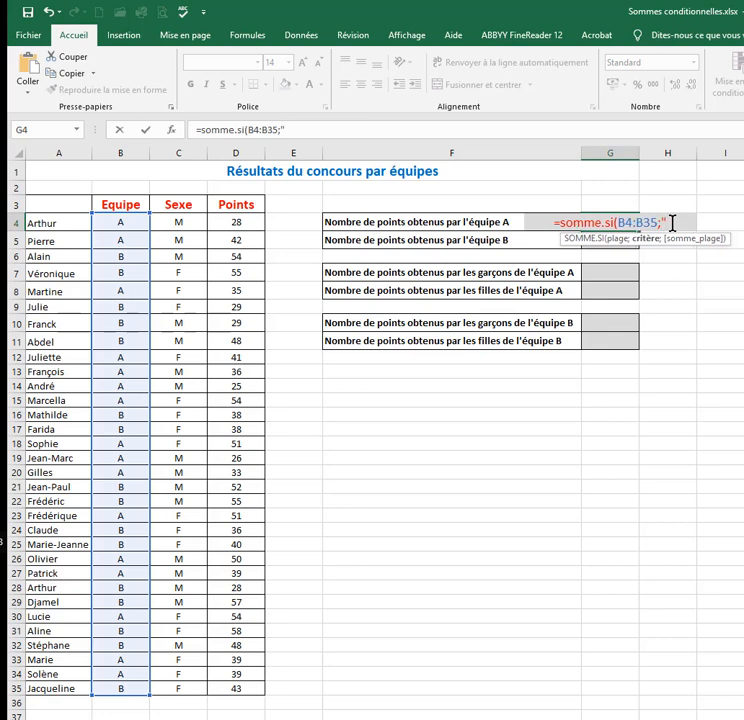
type("A\"")
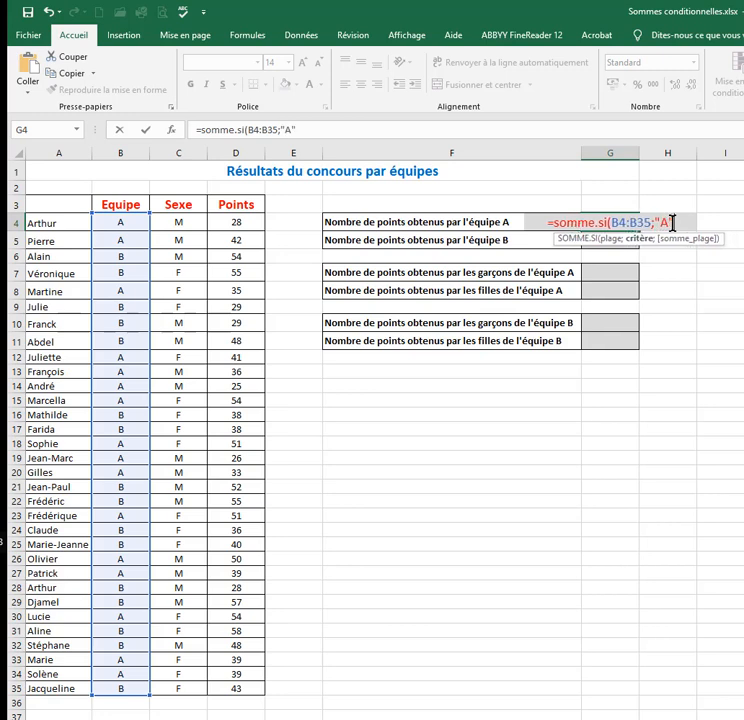
type(";")
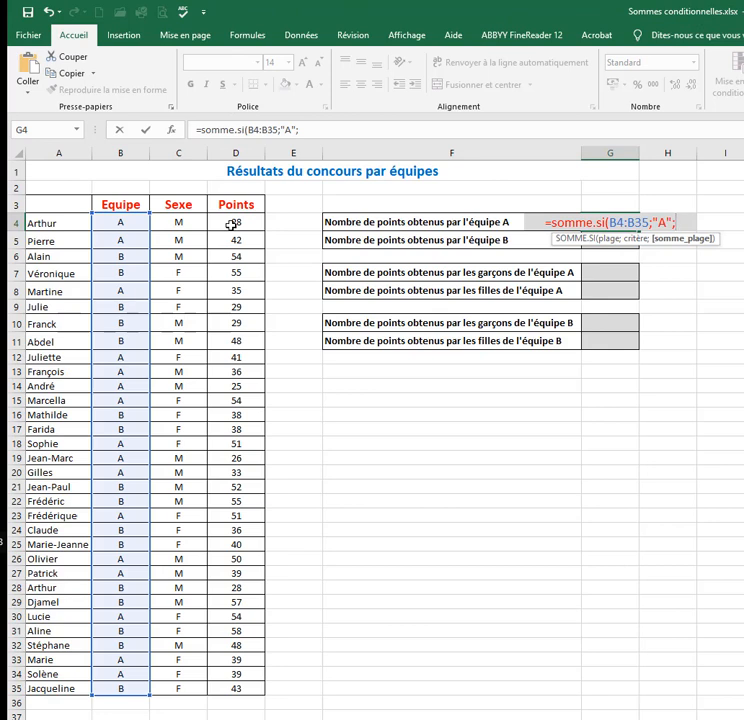
left_click_drag(231, 226, 243, 686)
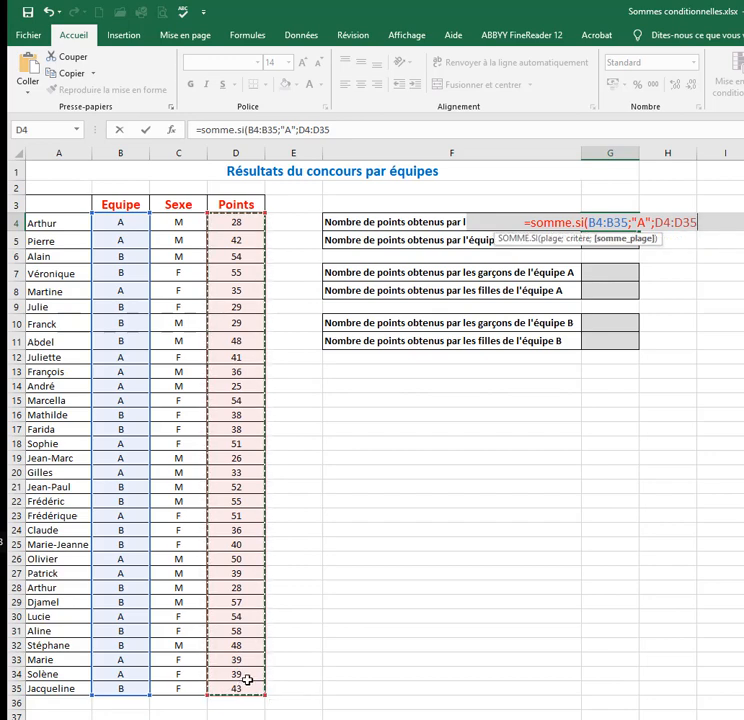
type(")")
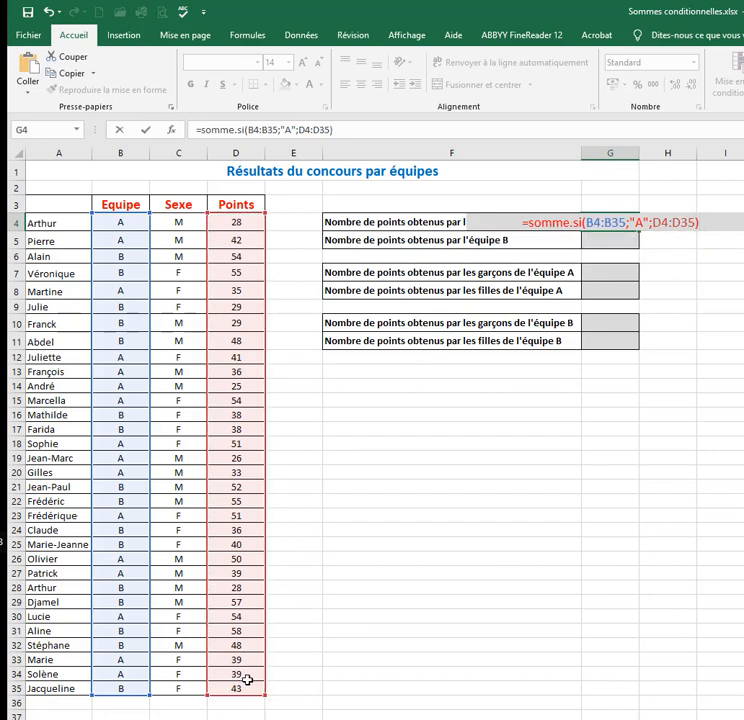
key("Return")
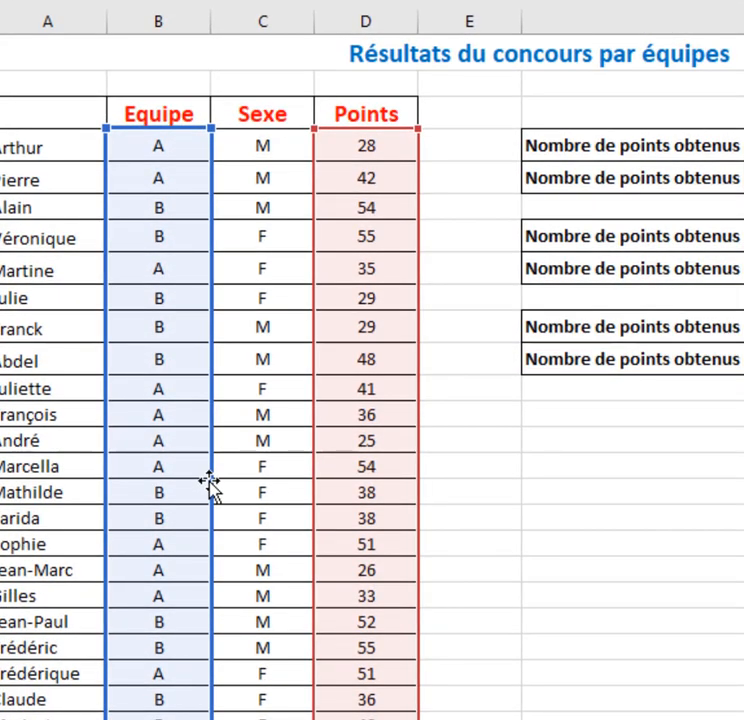
left_click_drag(210, 485, 192, 487)
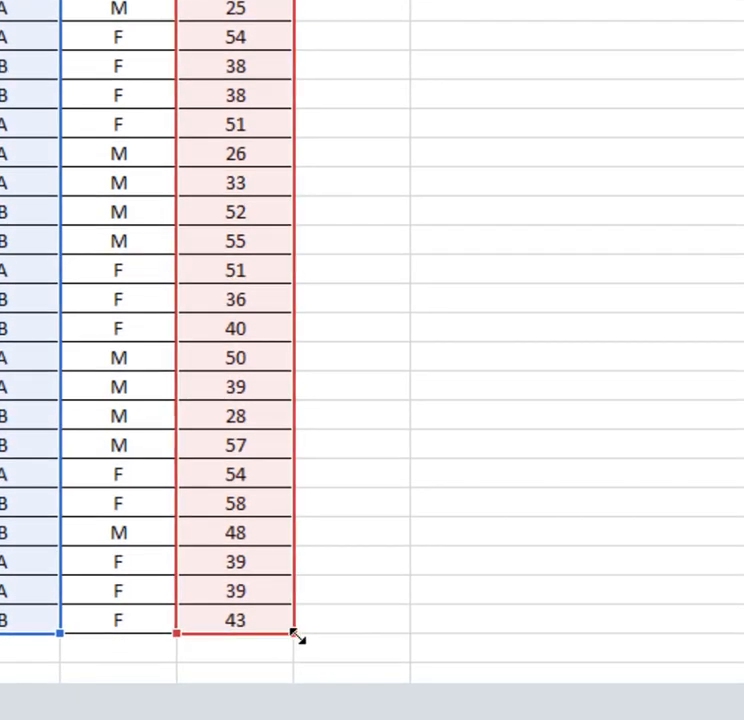
mouse_move(296, 634)
left_mouse_down()
mouse_move(307, 516)
mouse_move(296, 634)
left_mouse_up()
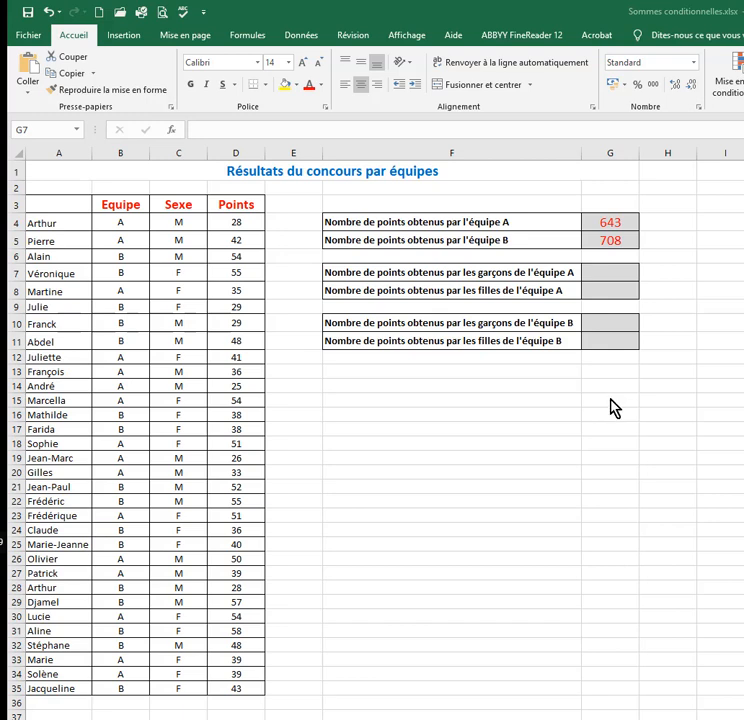
Begin a SOMME.SI.ENS formula in G7 for the boys of team A, with D4:D35 as the sum range
left_click(603, 273)
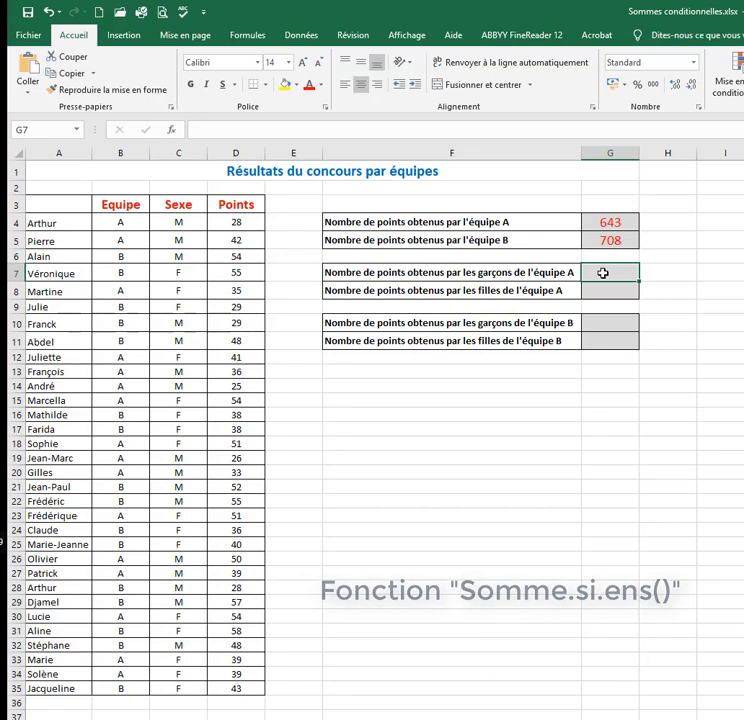
type("=")
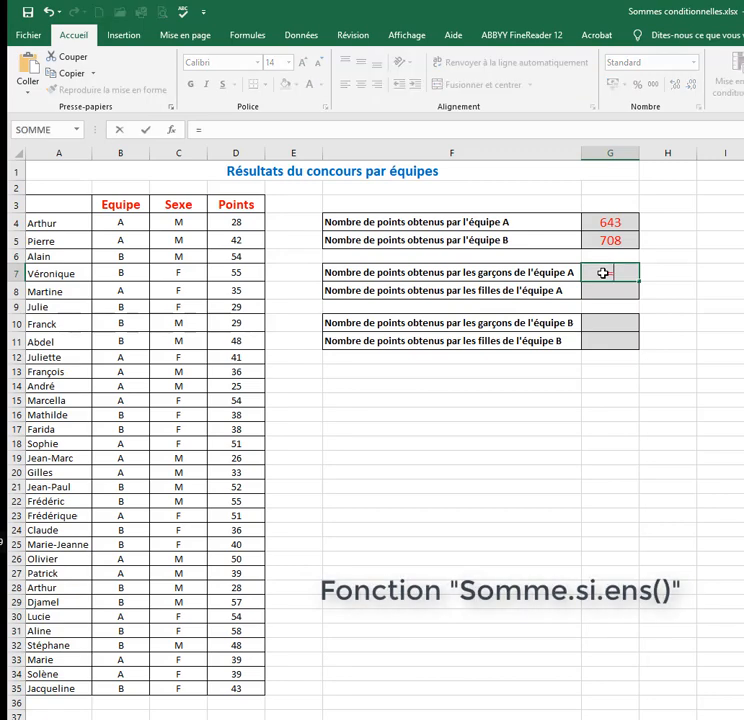
type("som")
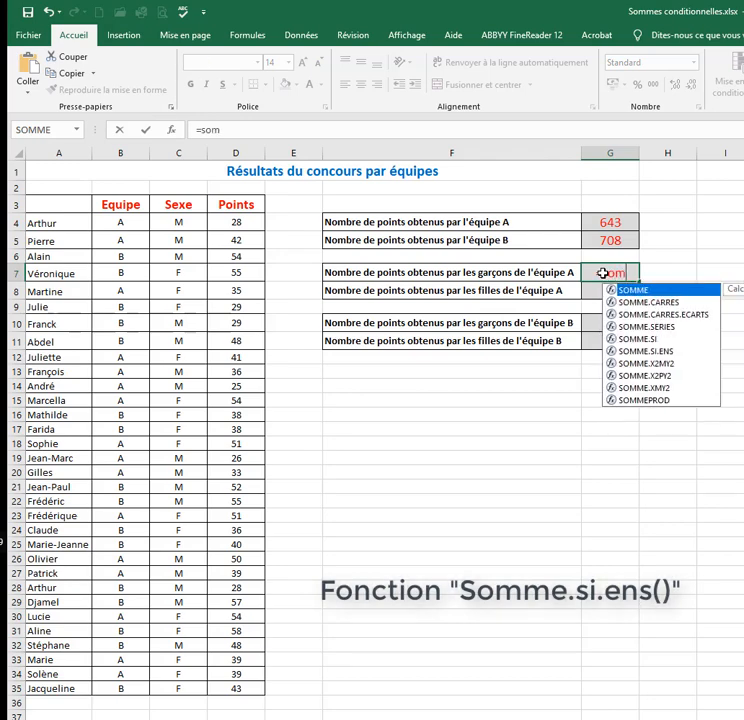
type("me.s")
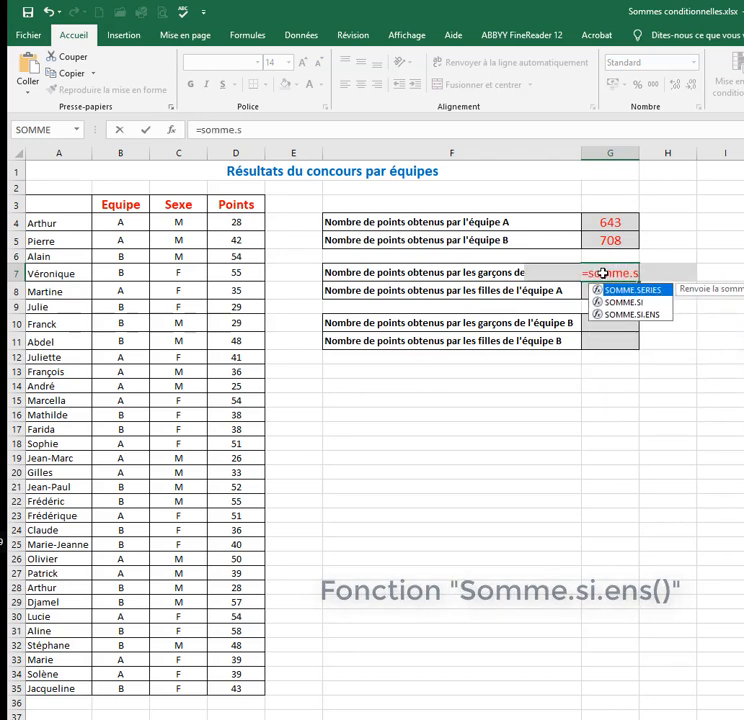
type("i.ens(")
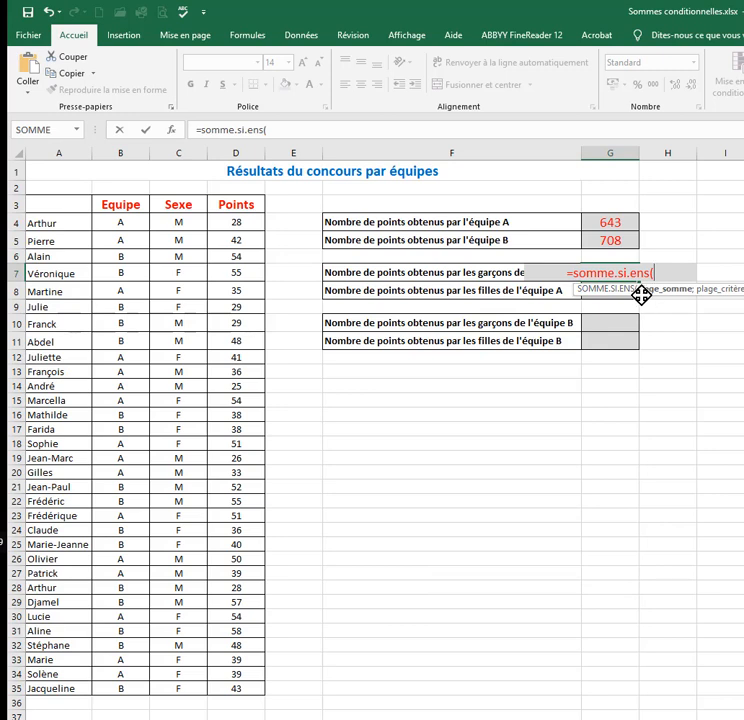
left_click_drag(229, 229, 238, 688)
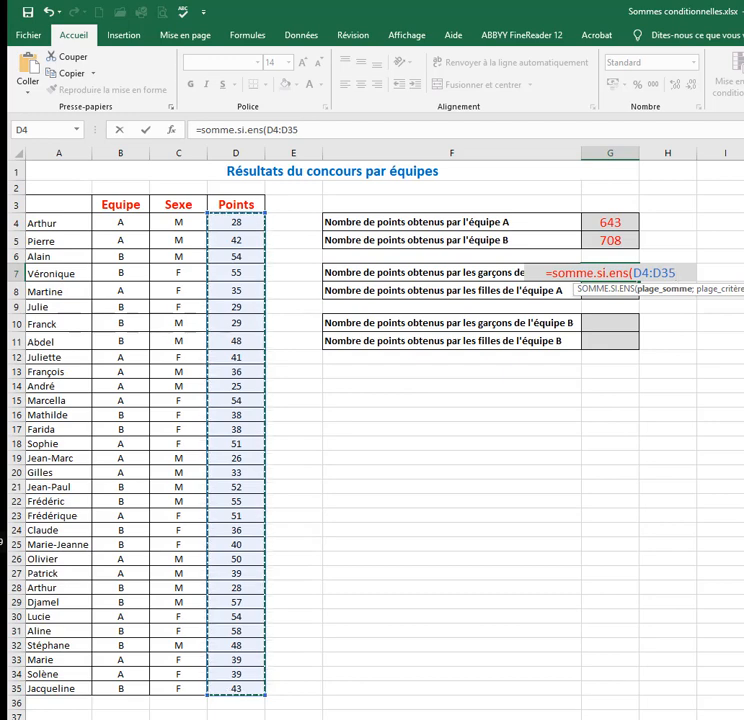
Add the first condition to the G7 formula: criteria range B4:B35 with the criterion "A"
type(";")
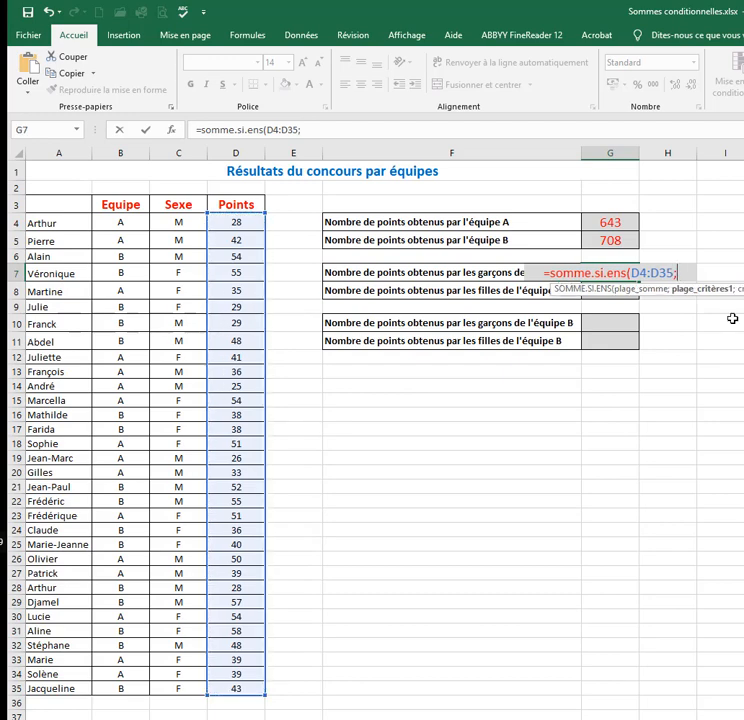
left_click_drag(100, 220, 144, 681)
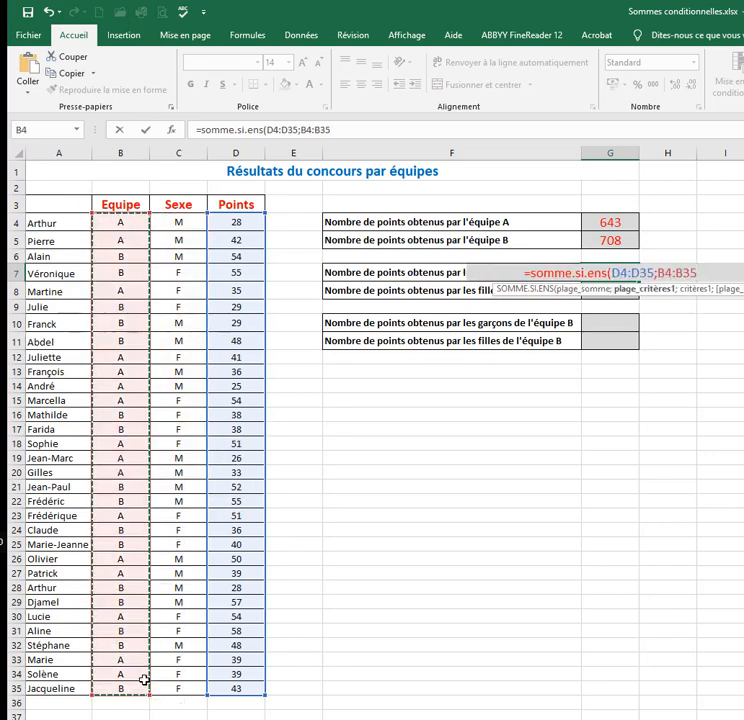
type(";")
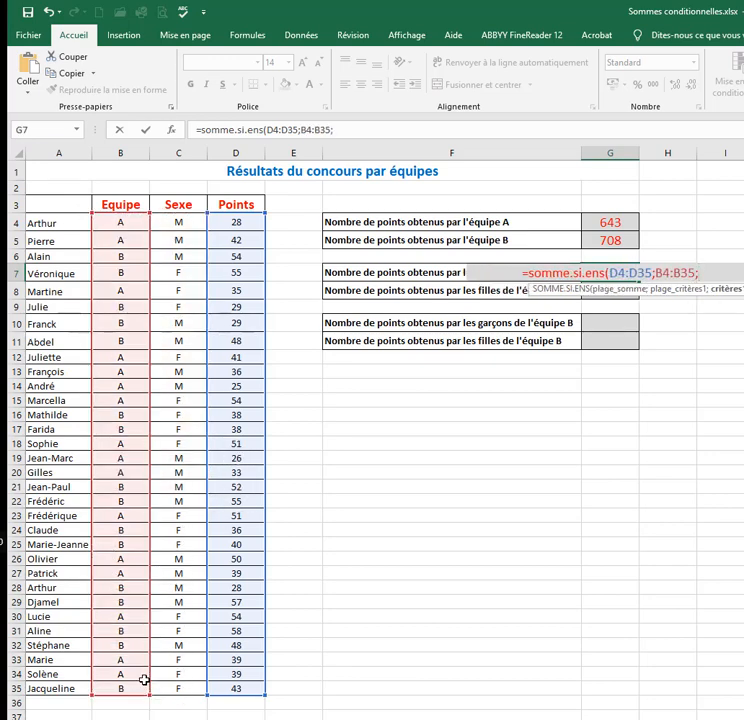
type("\"A")
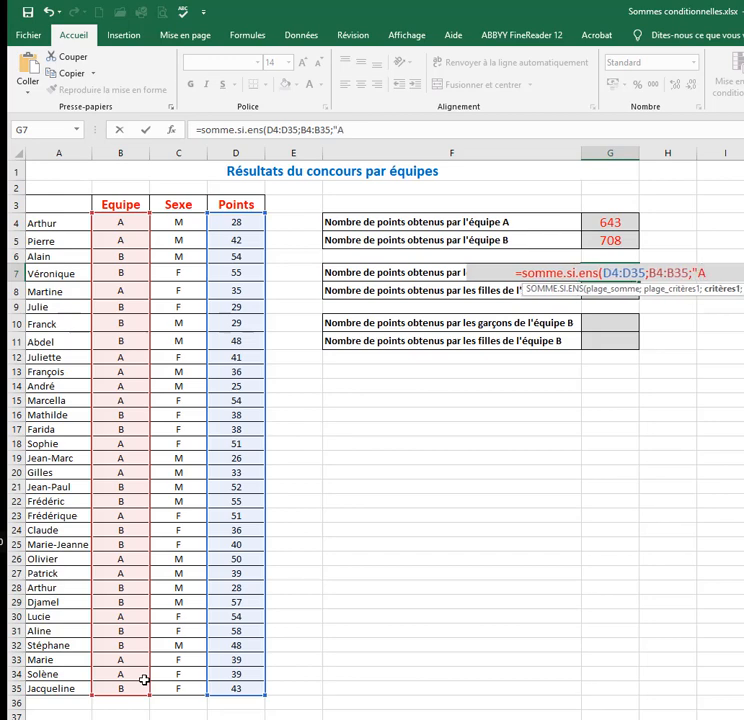
Add the second condition, criteria range C4:C35 with the criterion "M", and complete the G7 formula
type("\";")
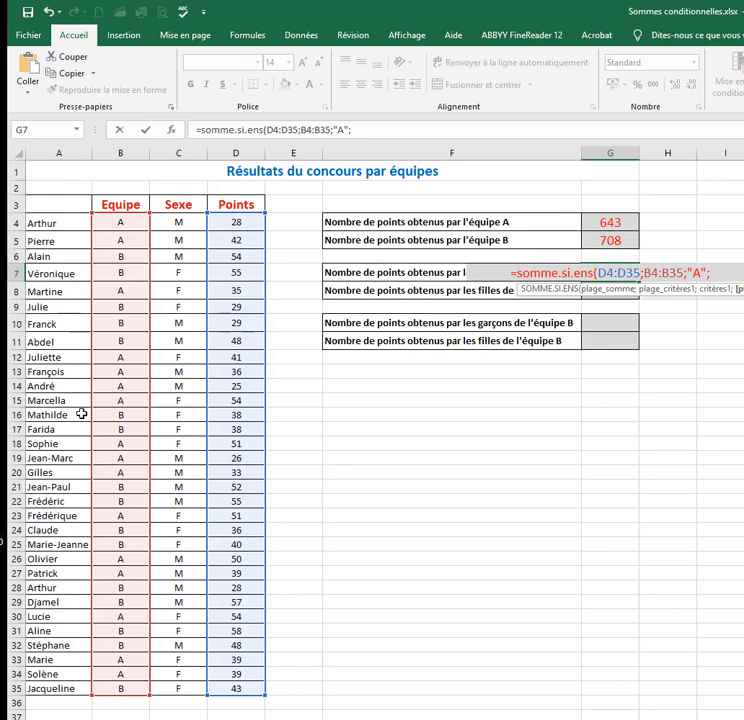
left_click_drag(171, 221, 189, 689)
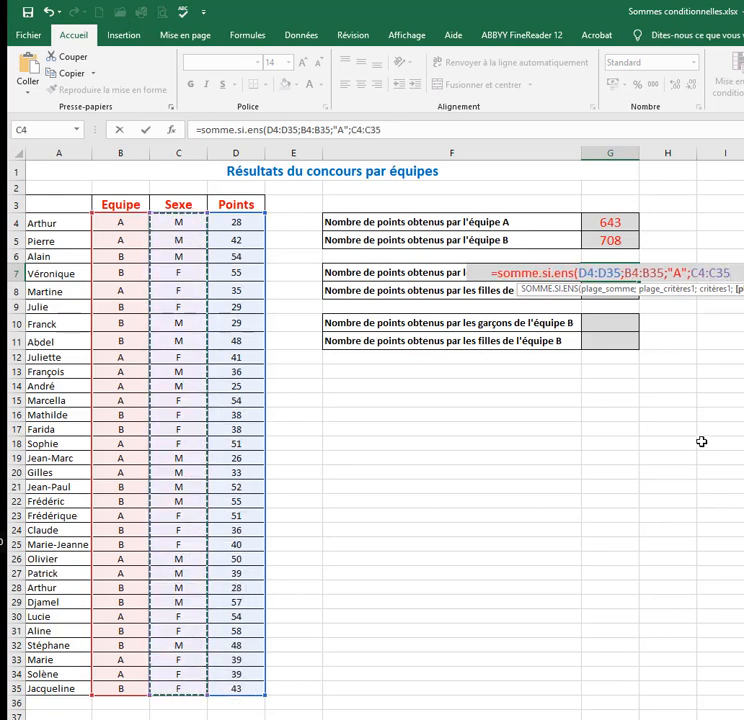
type(";")
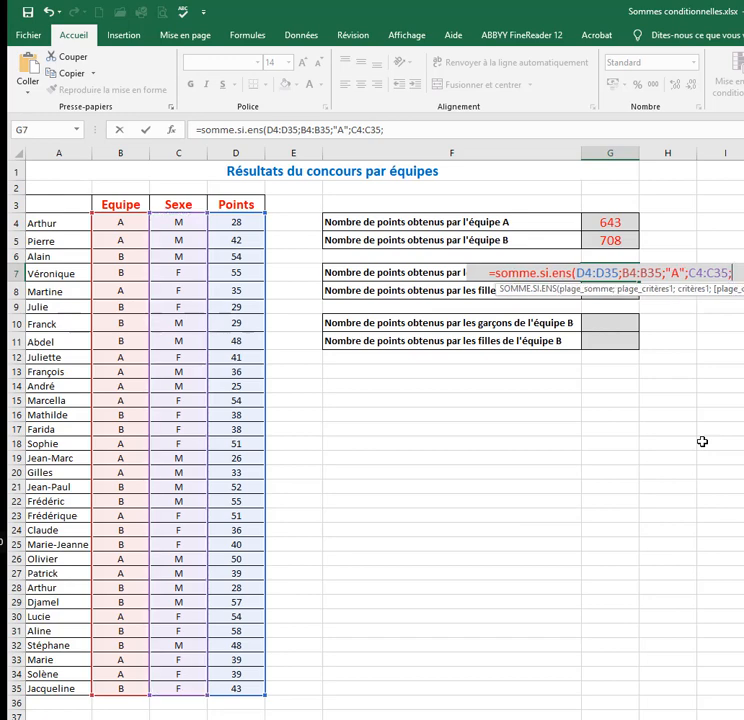
type("\"")
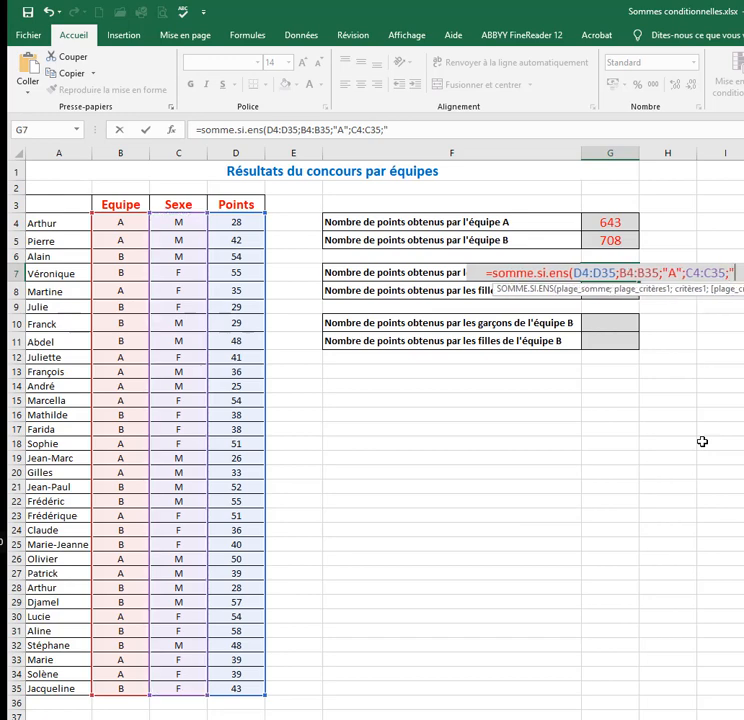
type("M\"")
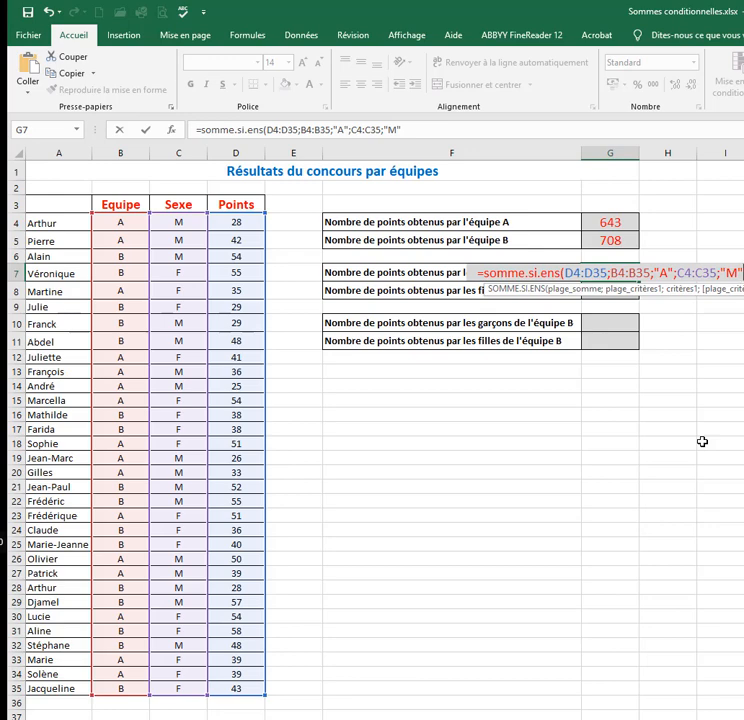
type(")")
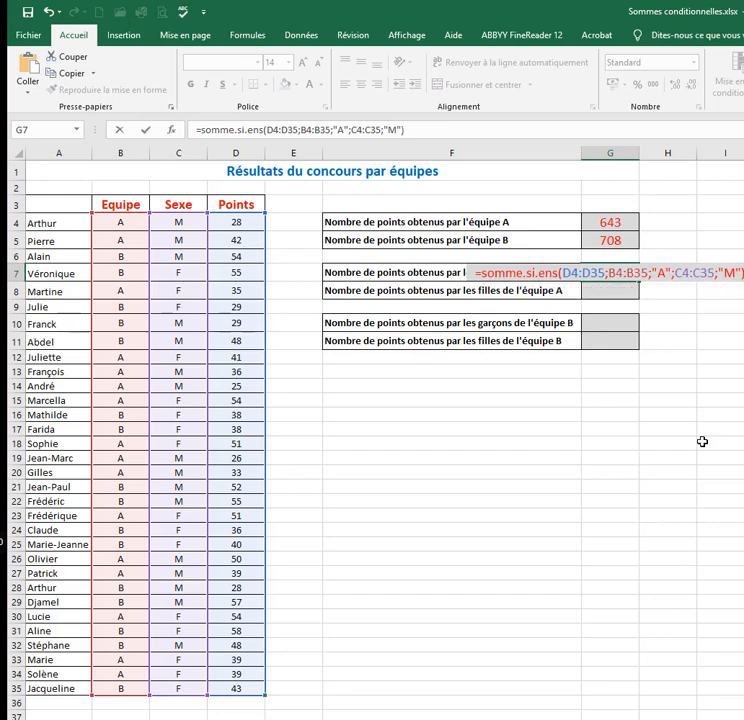
key("Return")
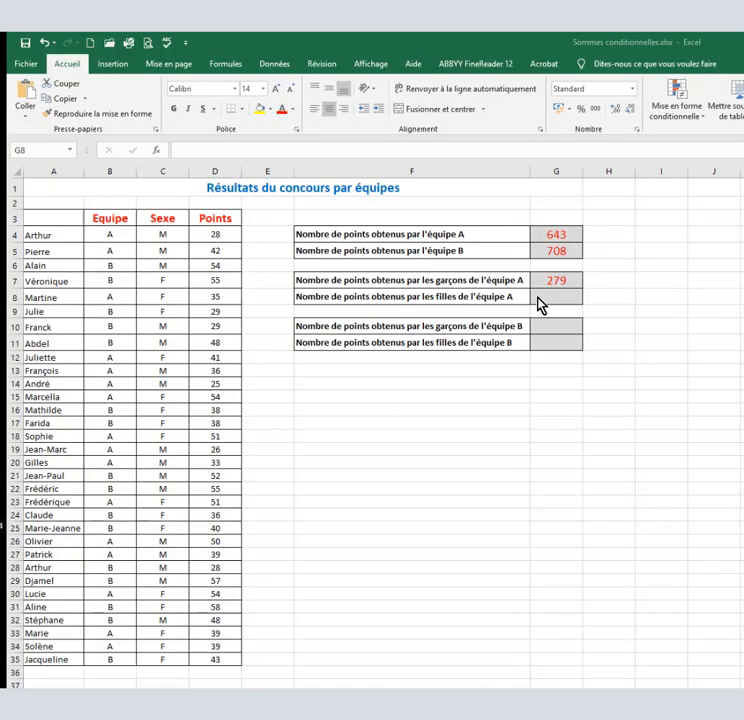
Begin a SOMME.SI.ENS formula in G8 for the girls of team A, with D4:D35 as the sum range
double_click(600, 289)
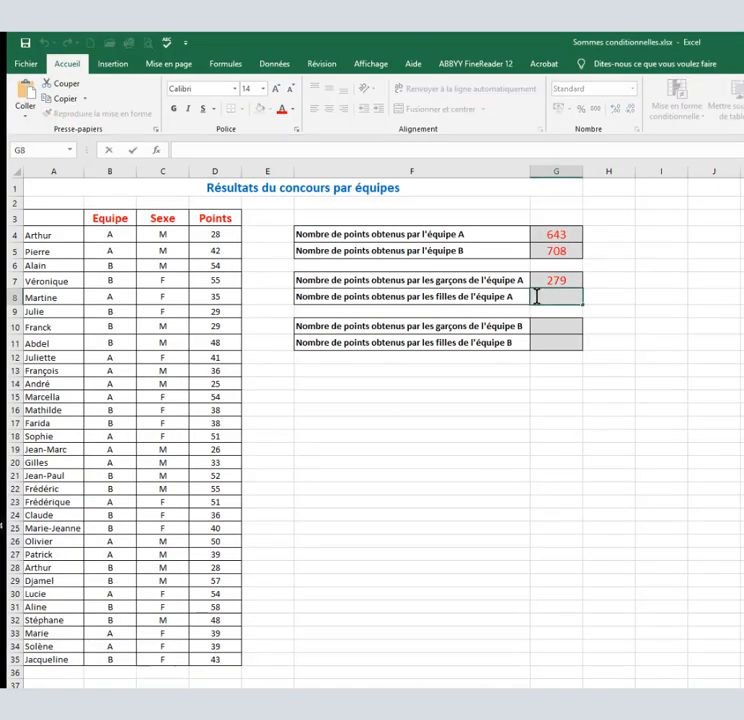
type("=somme")
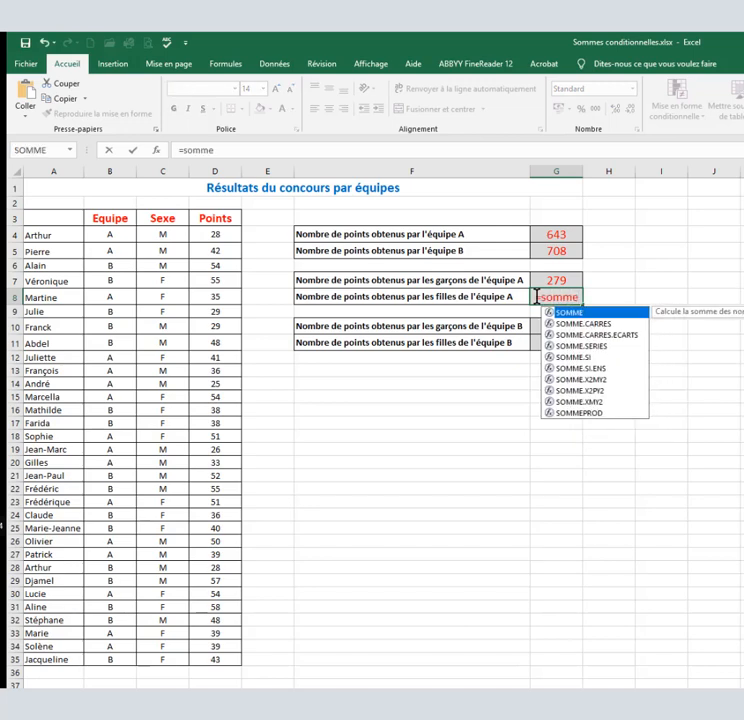
type(".si.ens")
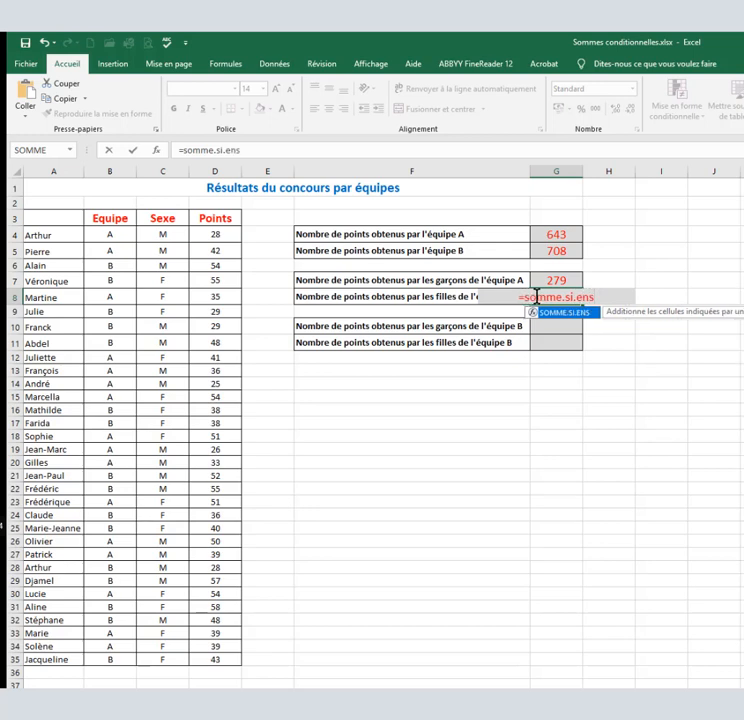
type("(")
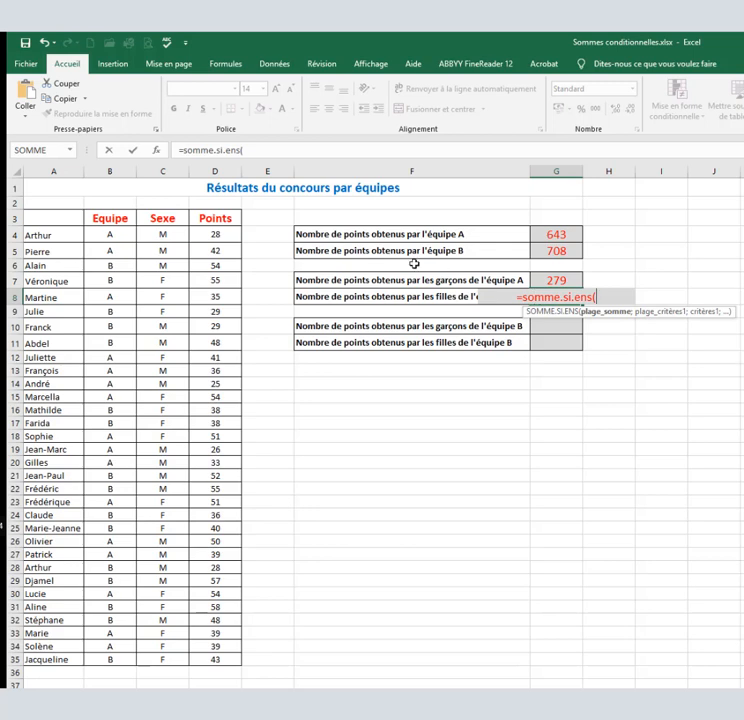
left_click_drag(208, 236, 222, 662)
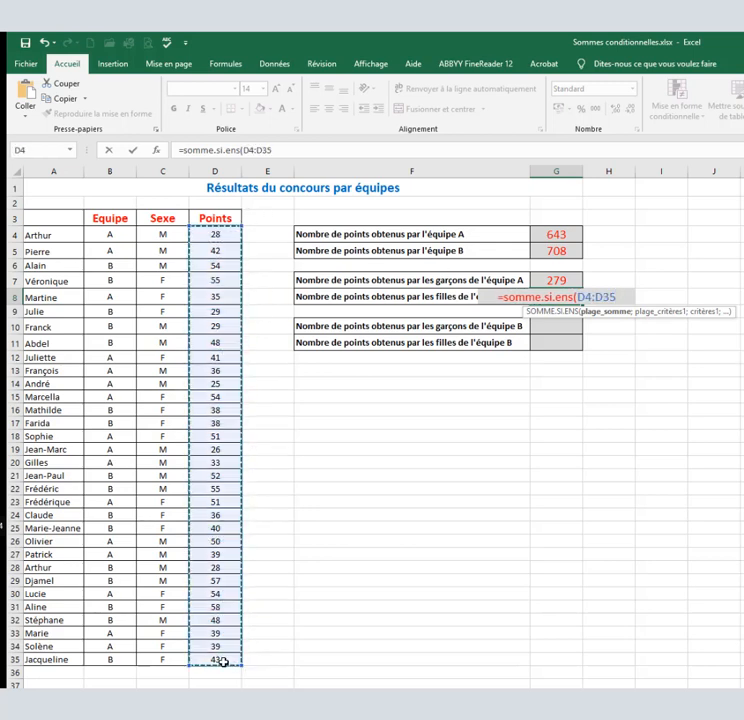
type(";")
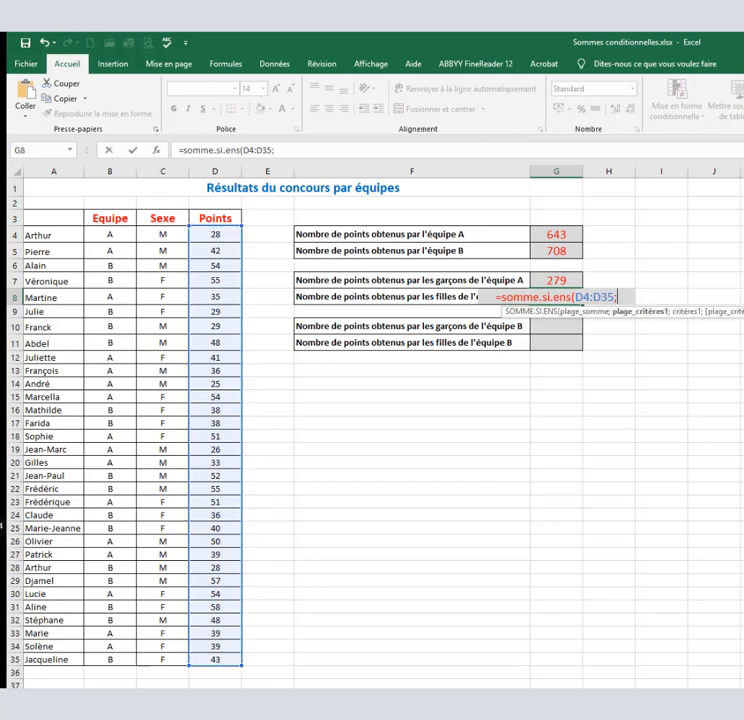
Add the first condition to the G8 formula: criteria range B4:B35 with the criterion "A"
left_click_drag(125, 234, 110, 658)
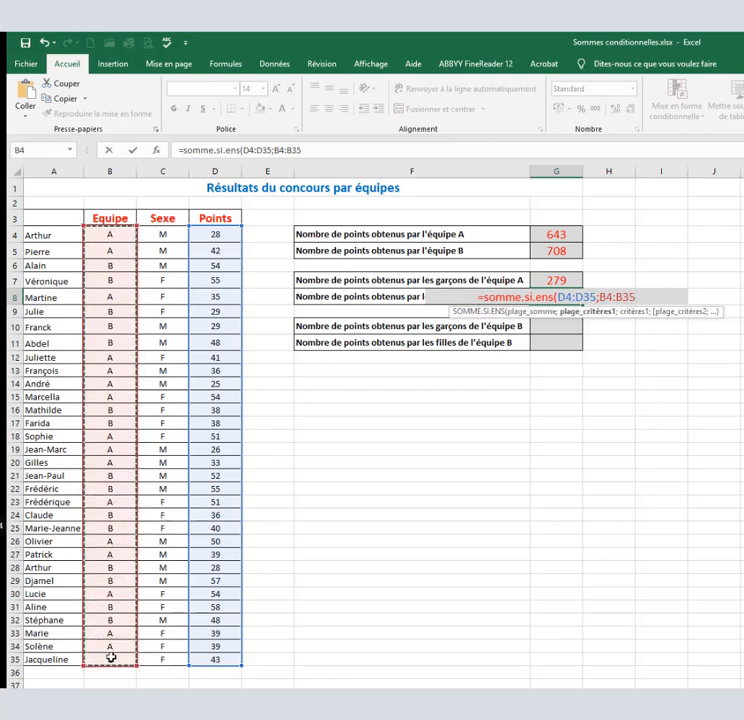
type(";\"")
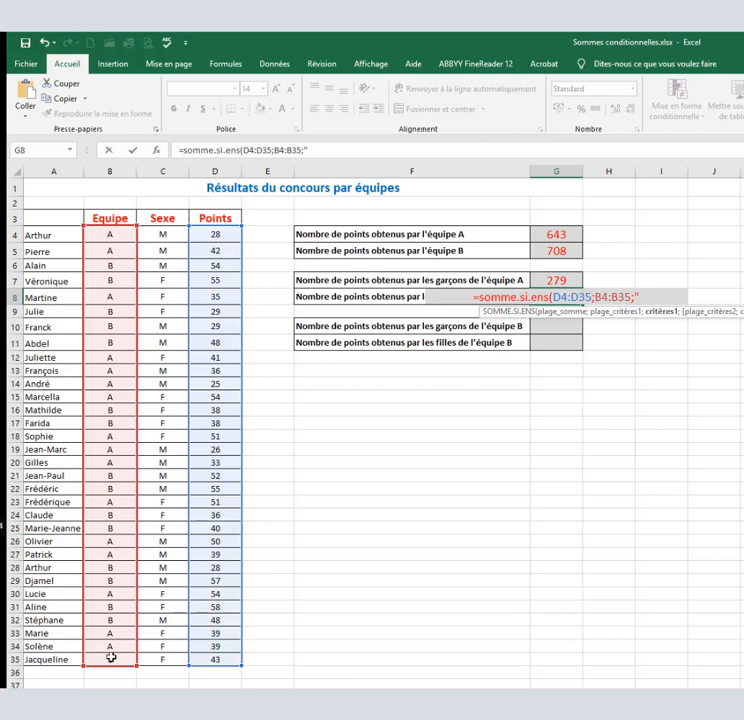
type("A\"")
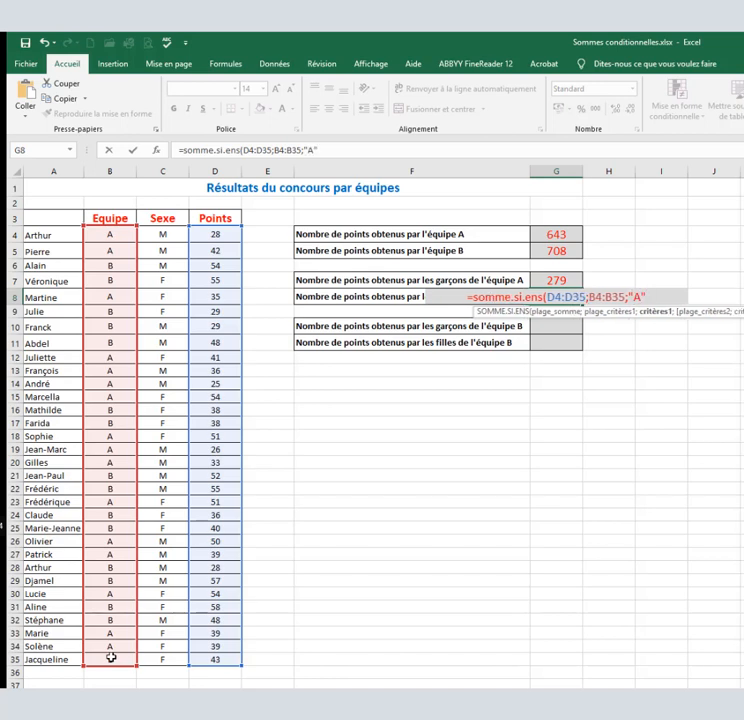
type(";")
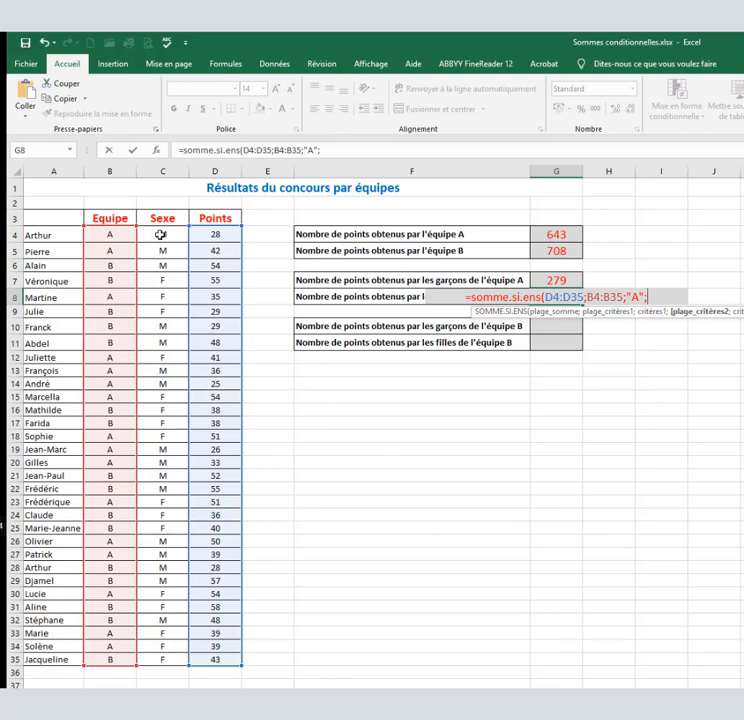
Add the second condition, criteria range C4:C35 with the criterion "F", and complete the G8 formula
left_click_drag(161, 236, 162, 661)
type(";\"")
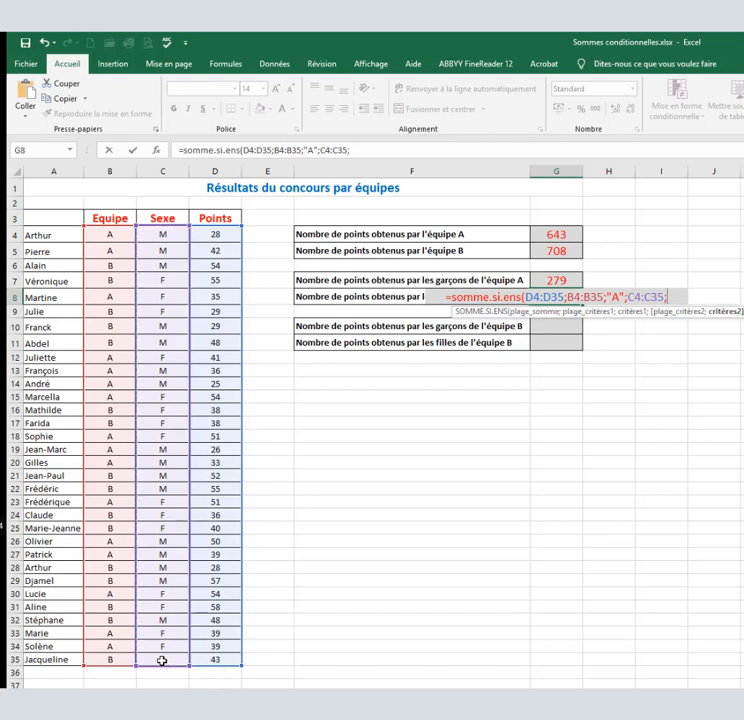
type("F\"")
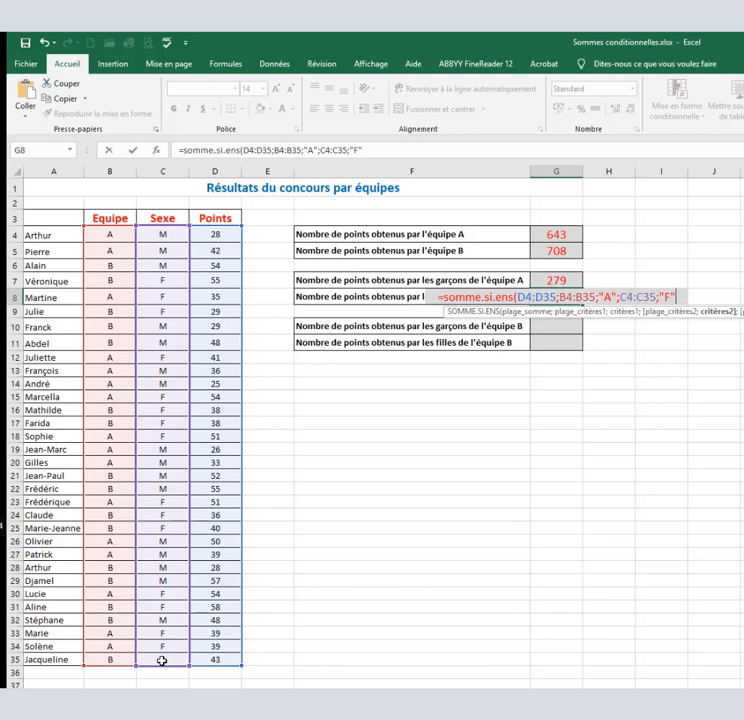
type(")")
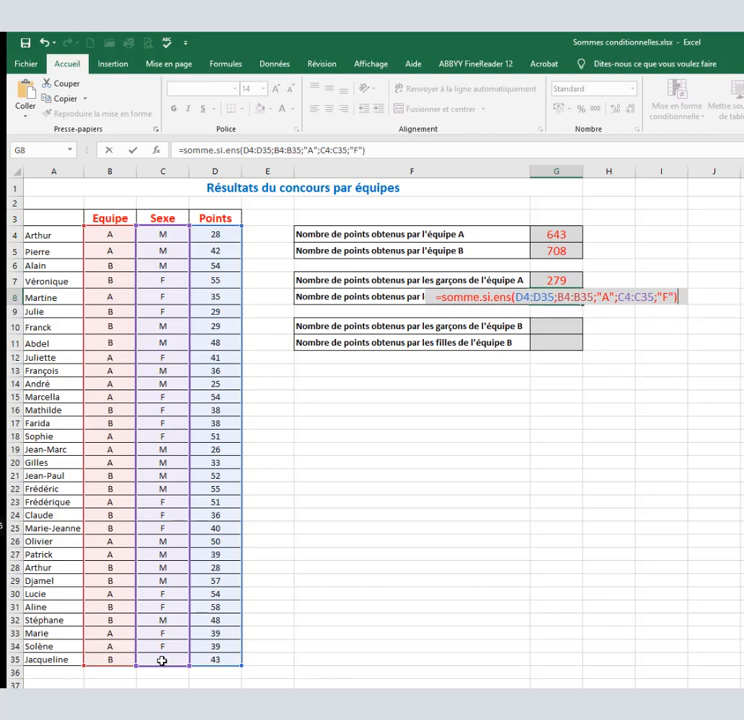
key("Return")
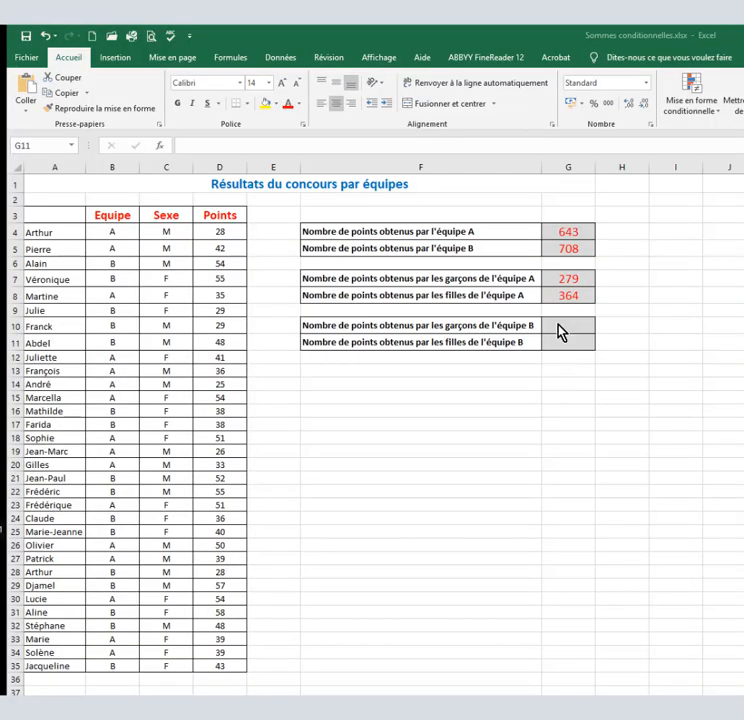
Begin a SOMME.SI.ENS formula in G10 for the boys of team B, with D4:D35 as the sum range
left_click(557, 324)
key("F2")
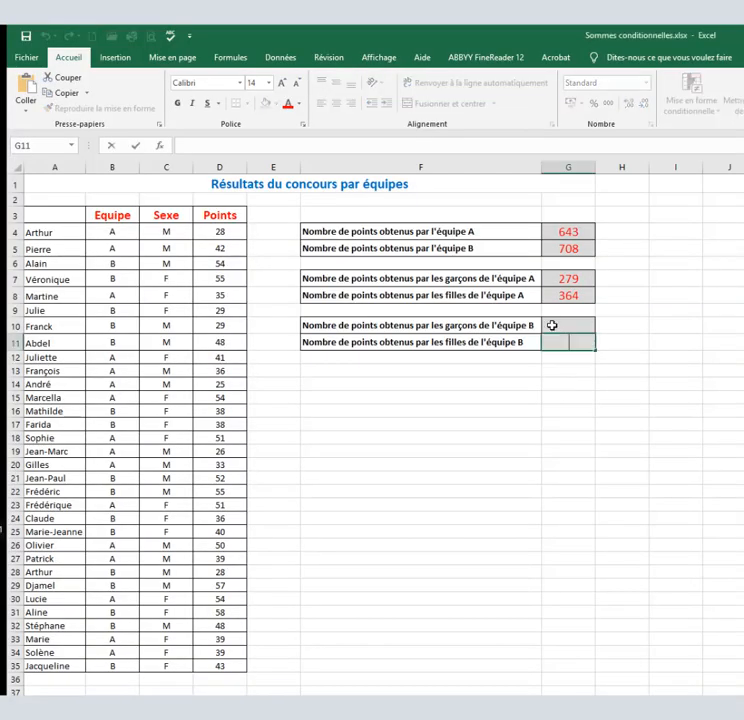
left_click(554, 326)
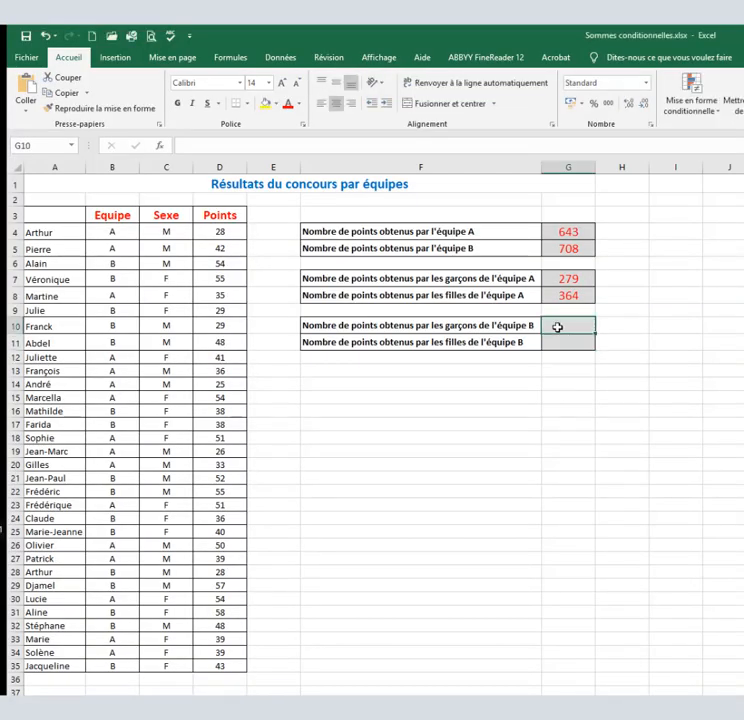
type("=somm")
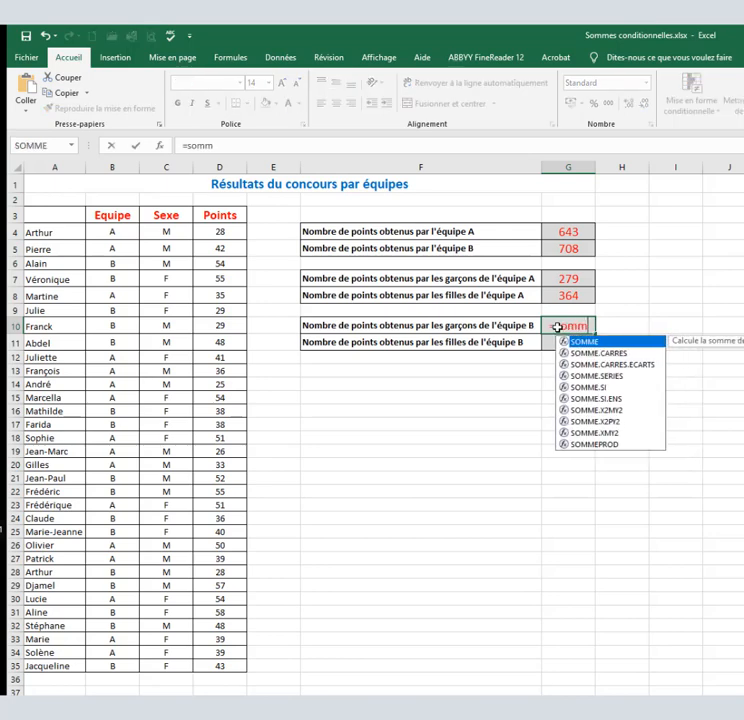
type("e.si")
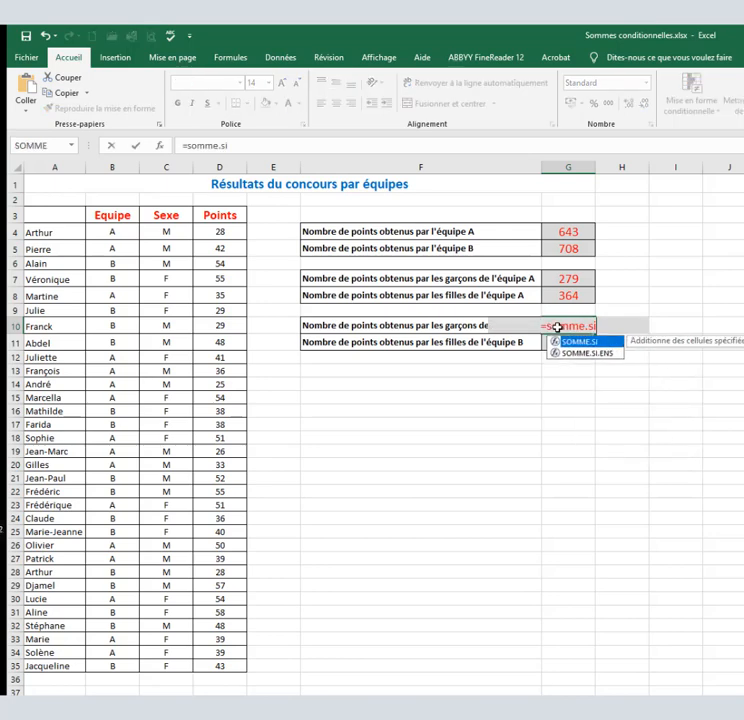
type(".ens")
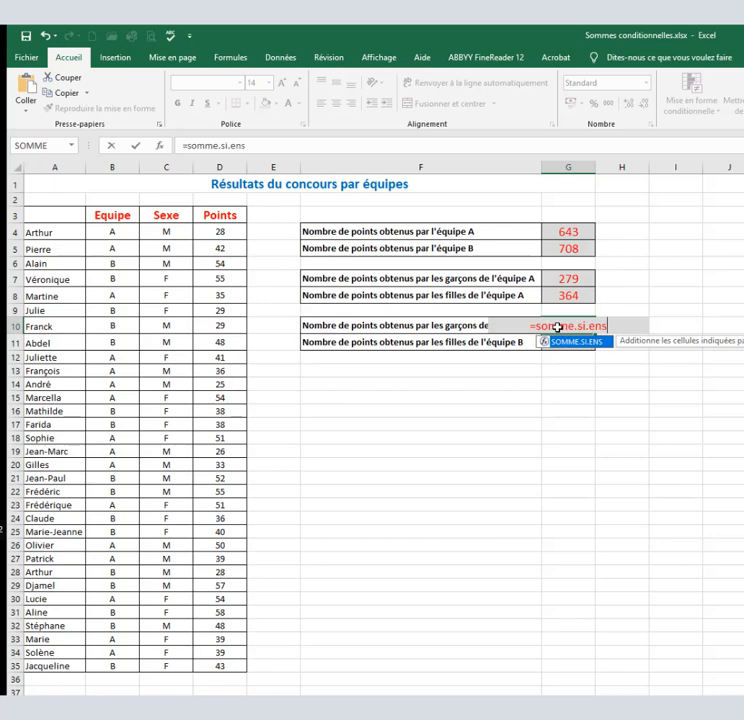
type("(")
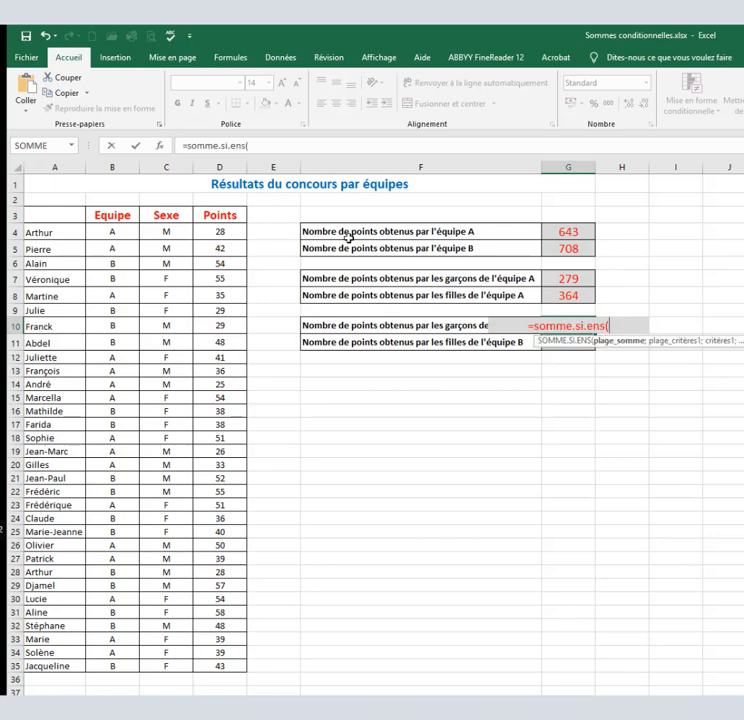
left_click_drag(216, 229, 211, 659)
type(";")
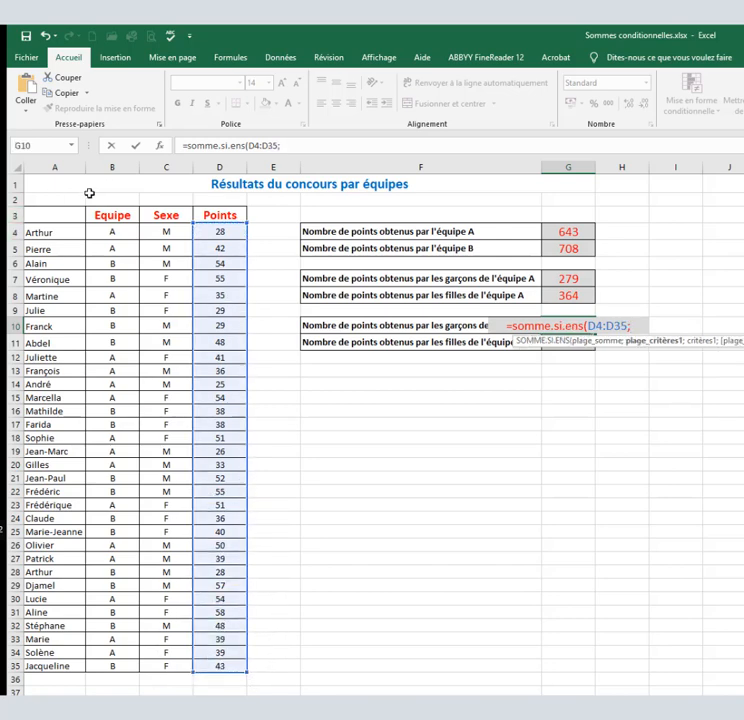
Add the first condition to the G10 formula: criteria range B4:B35 with the criterion "B"
left_click_drag(108, 232, 112, 668)
type(";\"")
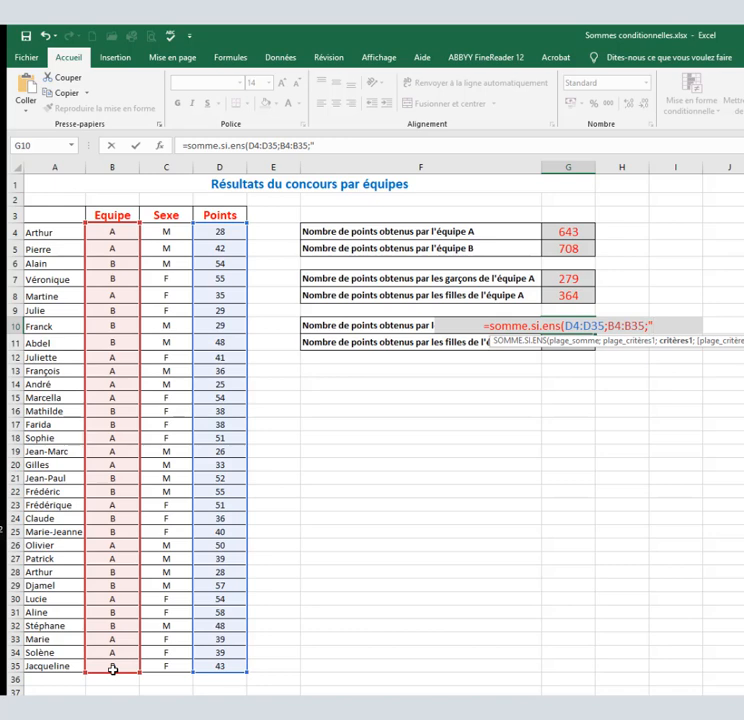
type("B\"")
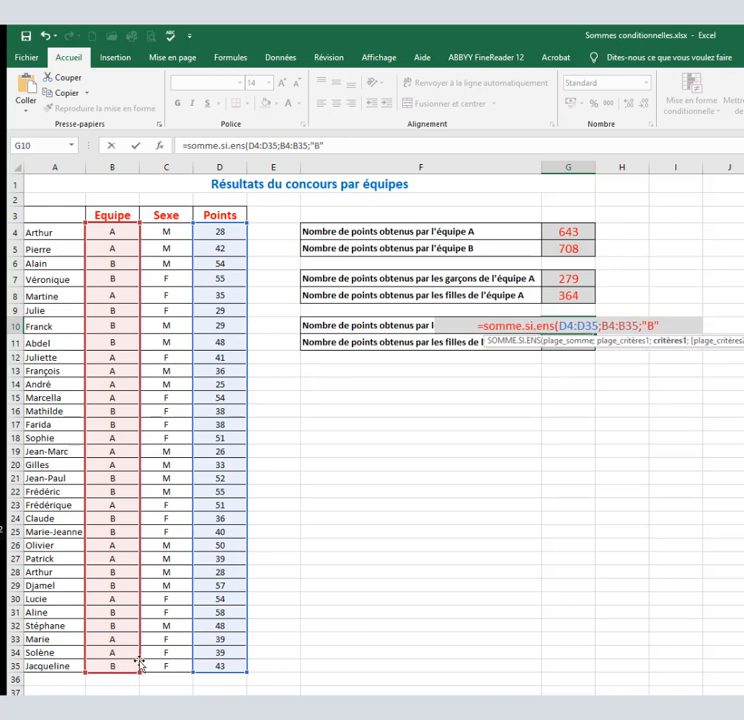
type(";")
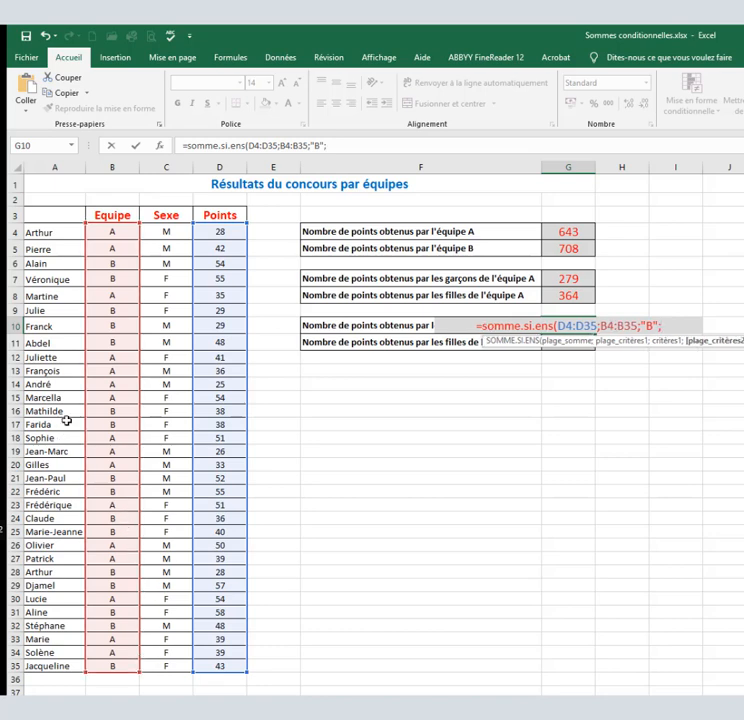
Add the second condition, criteria range C4:C35 with the criterion "M", and complete the G10 formula
left_click_drag(161, 232, 155, 667)
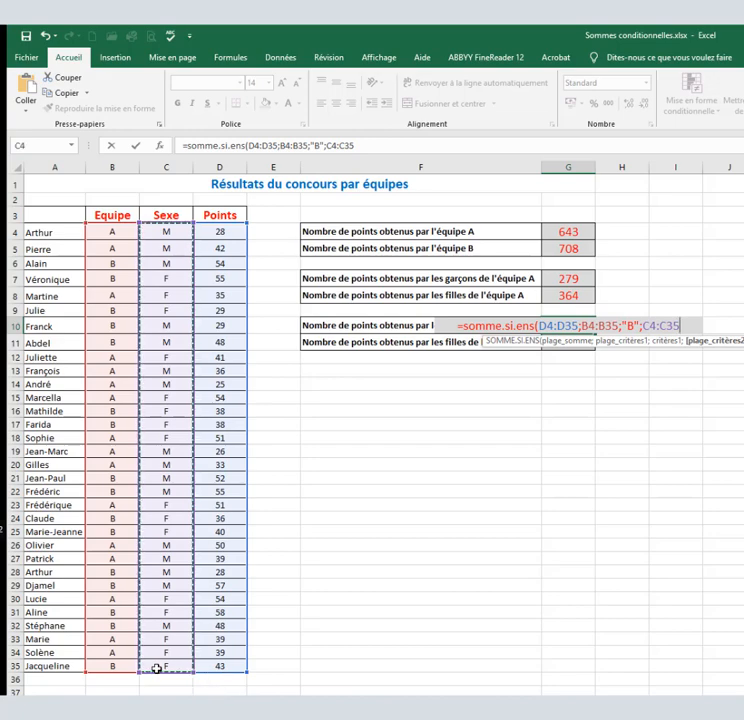
type(";\"")
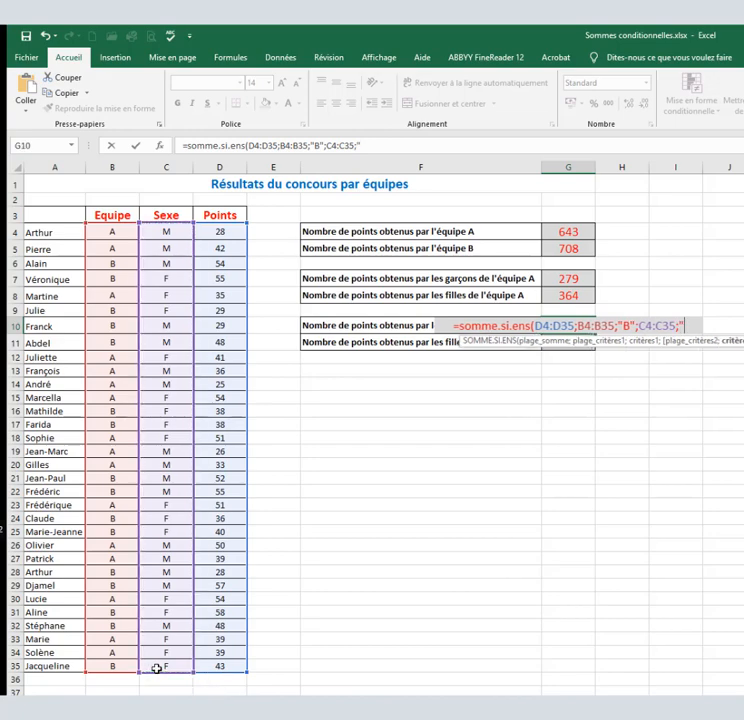
type("M\"")
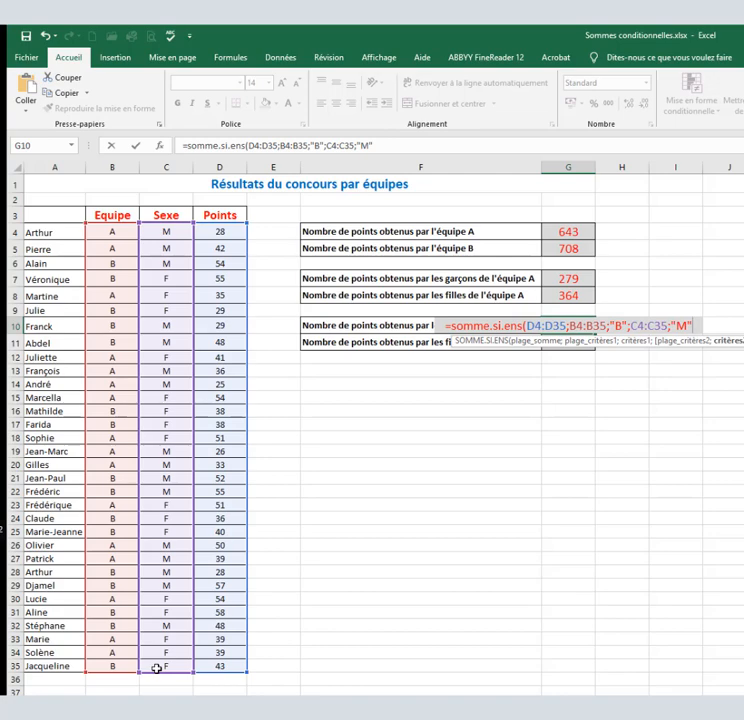
type(")")
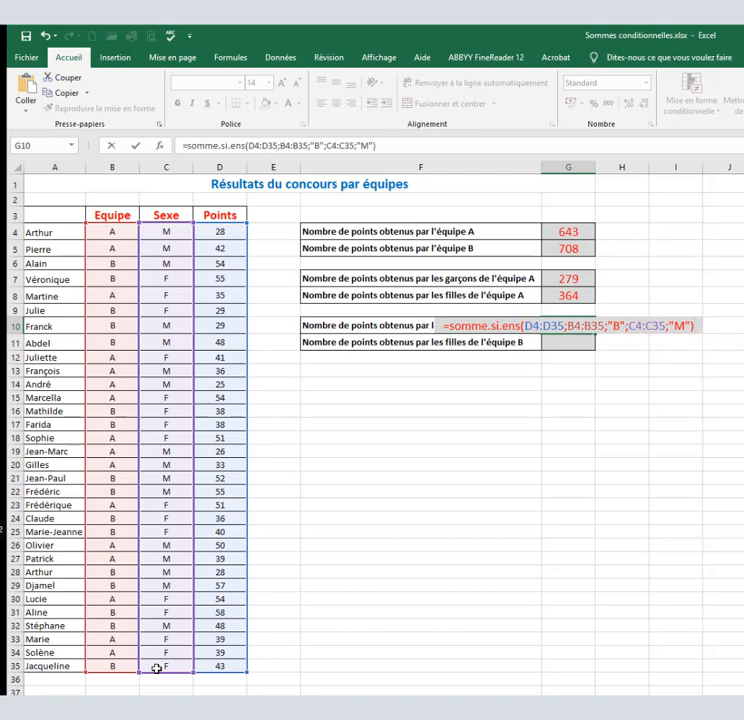
key("Return")
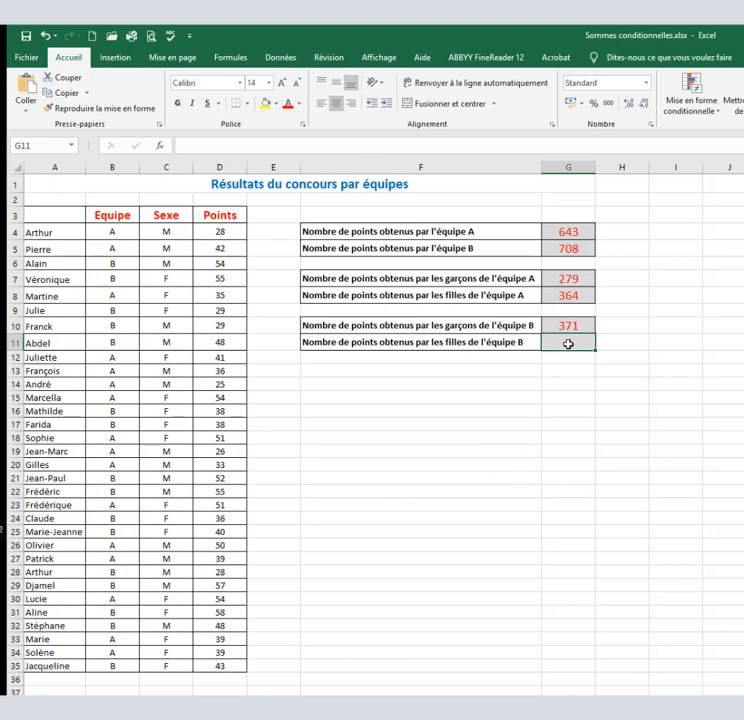
Begin a SOMME.SI.ENS formula in G11 for the girls of team B, with D4:D35 as the sum range
type("=somme")
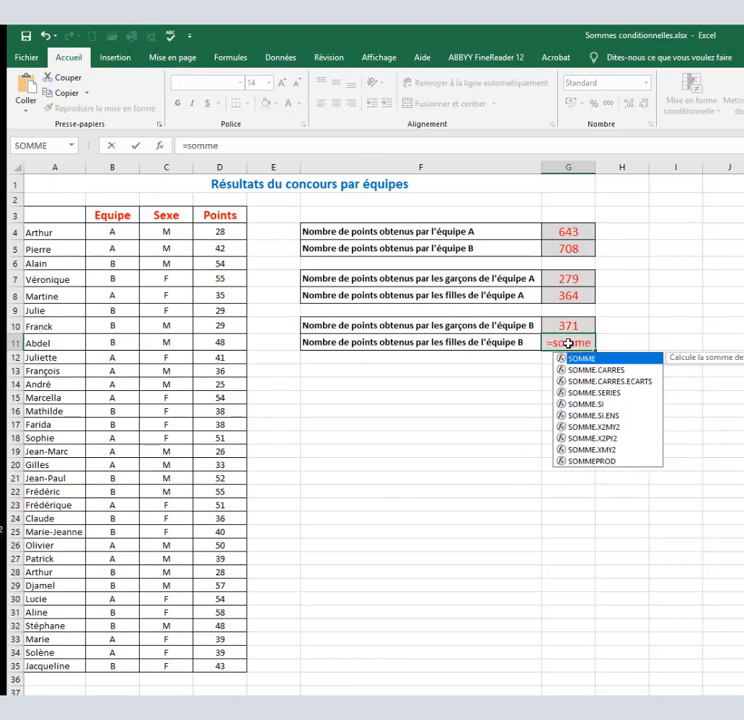
type(".si")
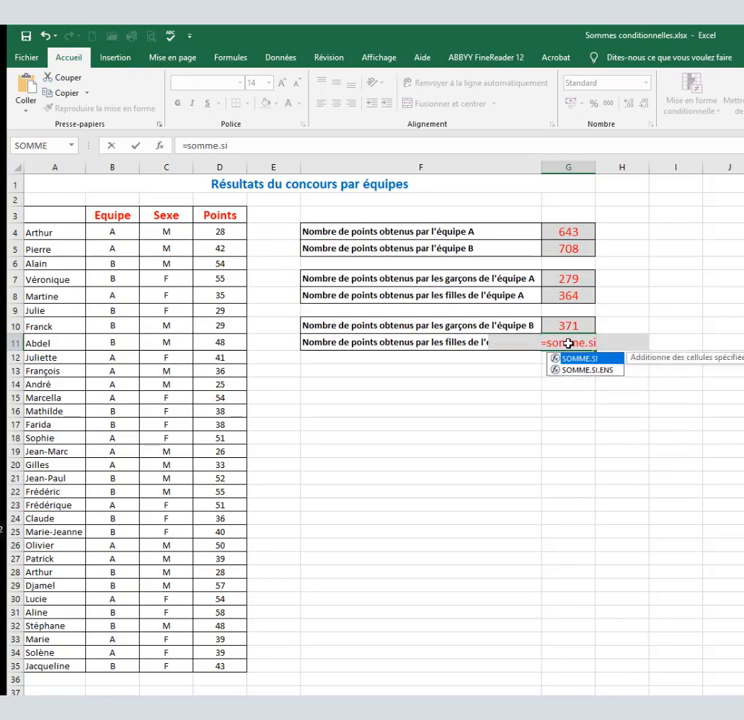
type(".ens")
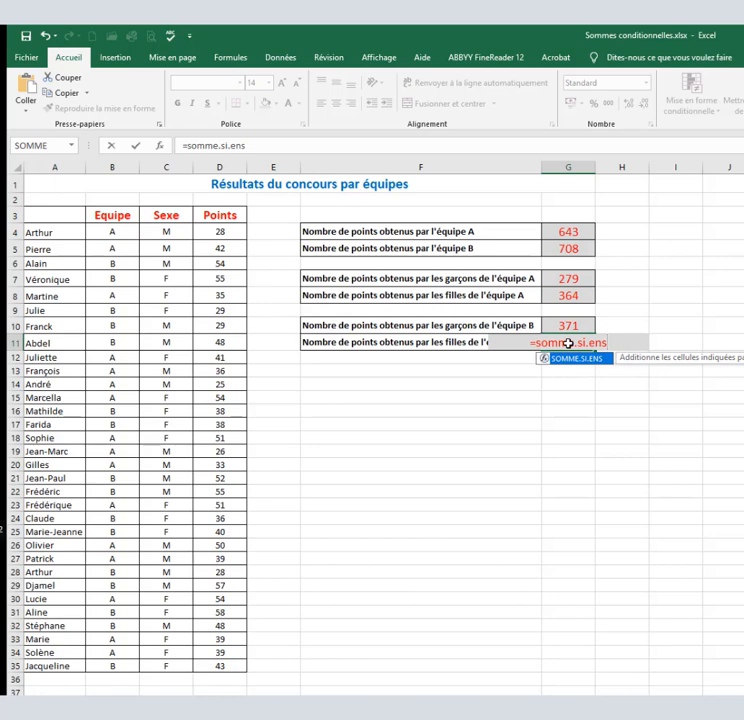
type("(")
left_click_drag(209, 226, 219, 667)
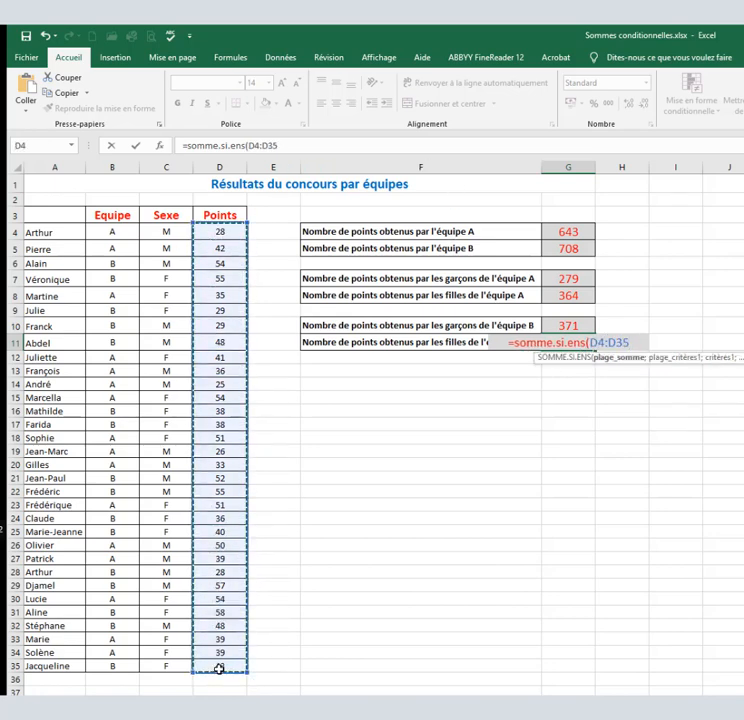
type(";")
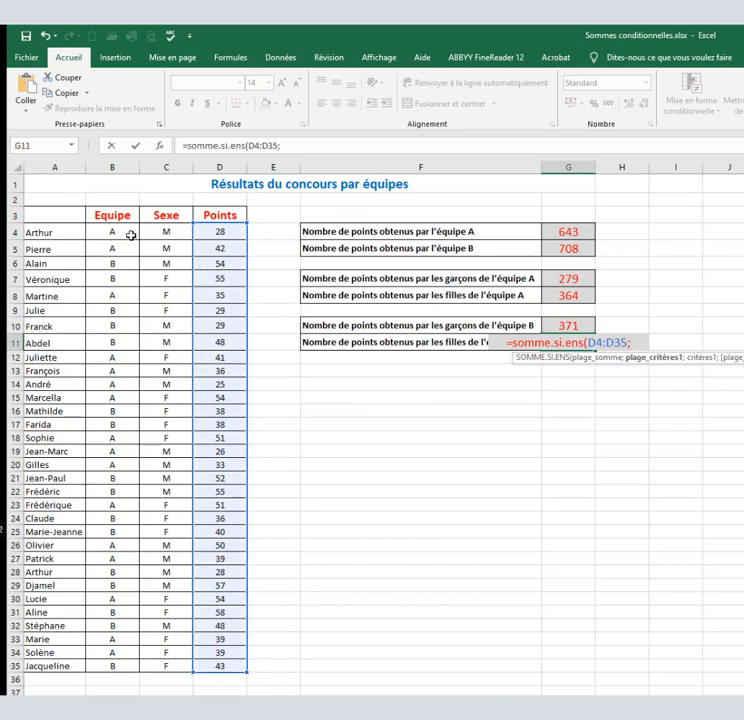
Add the first condition to the G11 formula: criteria range B4:B35 with the criterion "B"
left_click_drag(127, 232, 102, 665)
type(";")
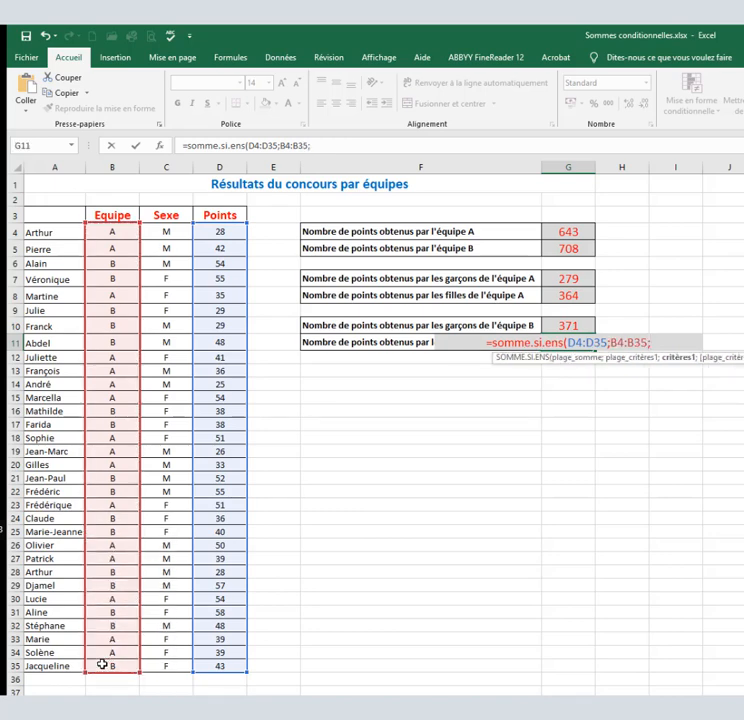
type("\"B\"")
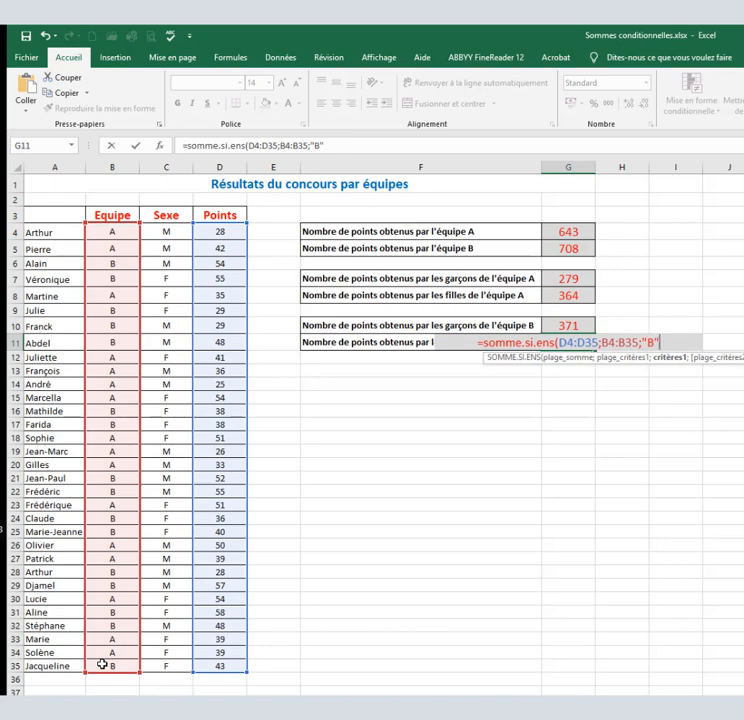
type(";")
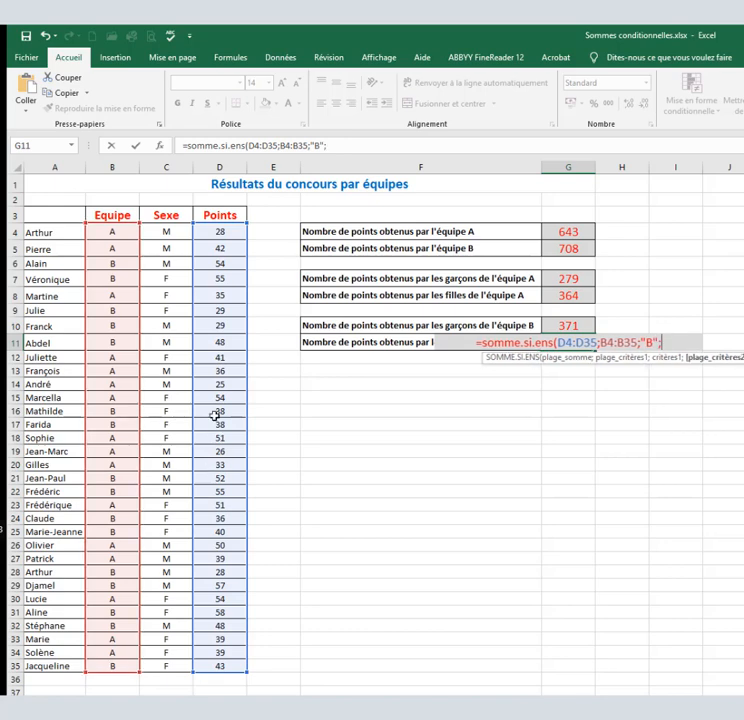
Add the second condition, criteria range C4:C35 with the criterion "F", and complete the G11 formula
left_click_drag(166, 235, 179, 665)
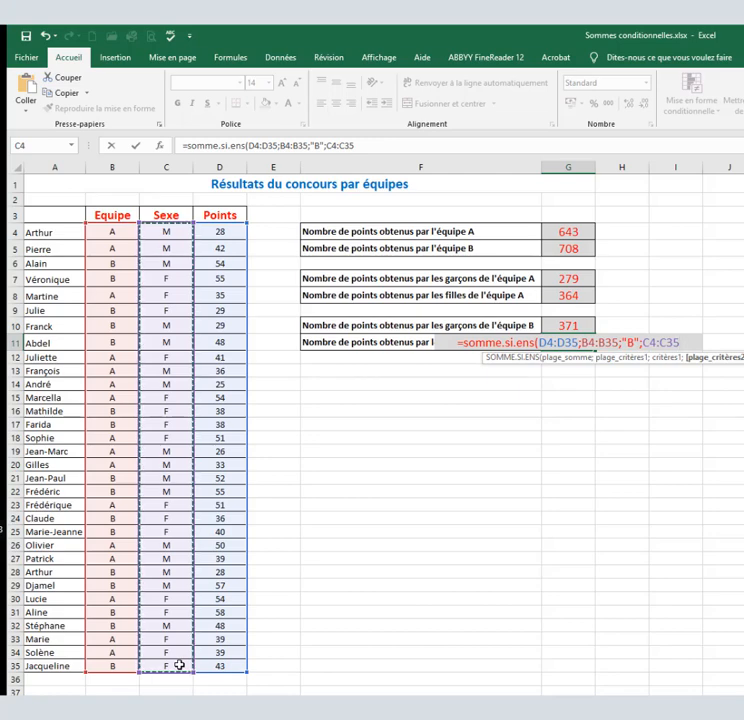
type(";\"")
type("F")
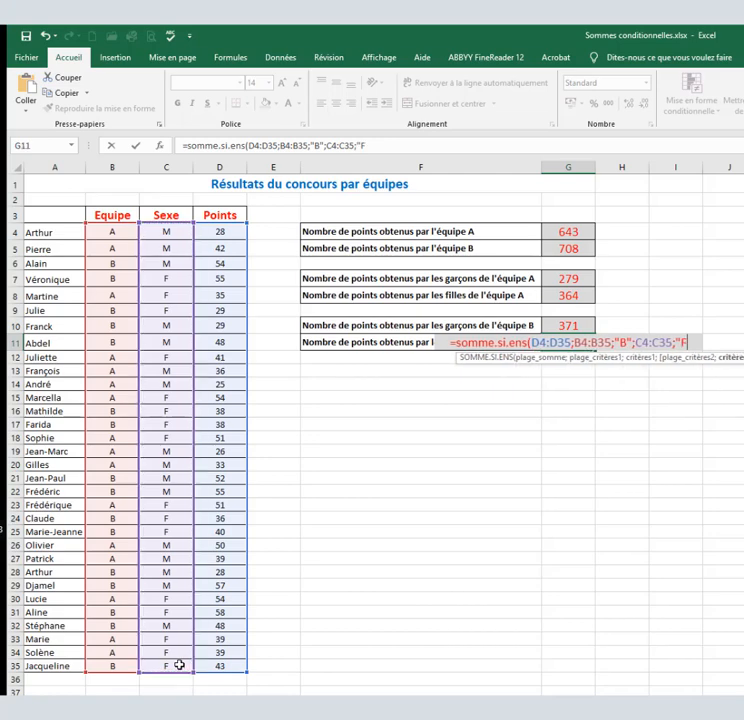
type("\")")
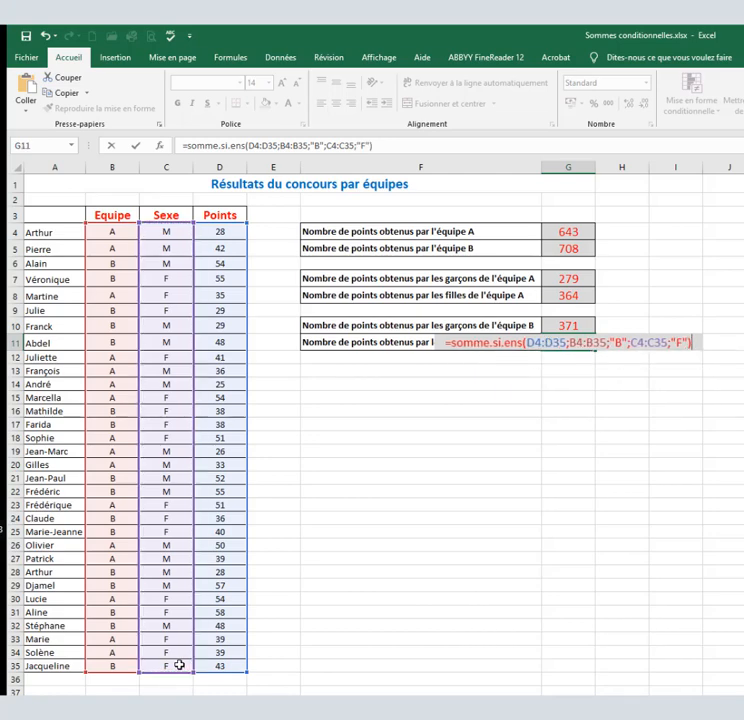
key("Return")
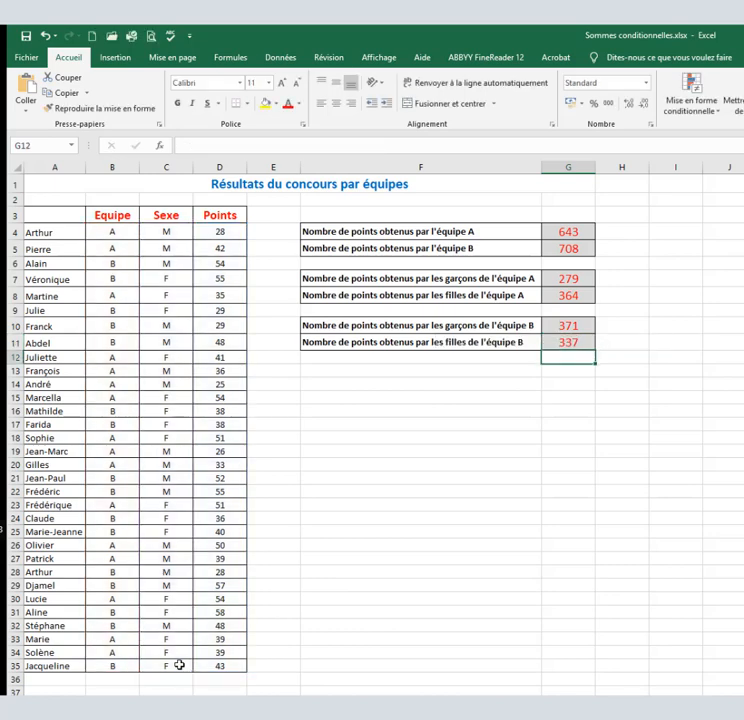